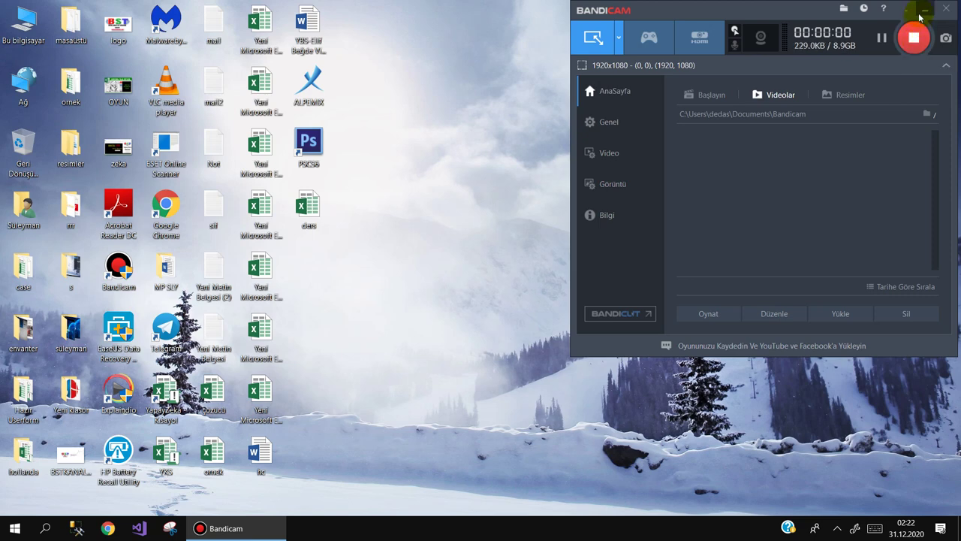
Minimize the Bandicam recorder window while the recording keeps running.
{"action": "left_click", "coordinate": [925, 9]}
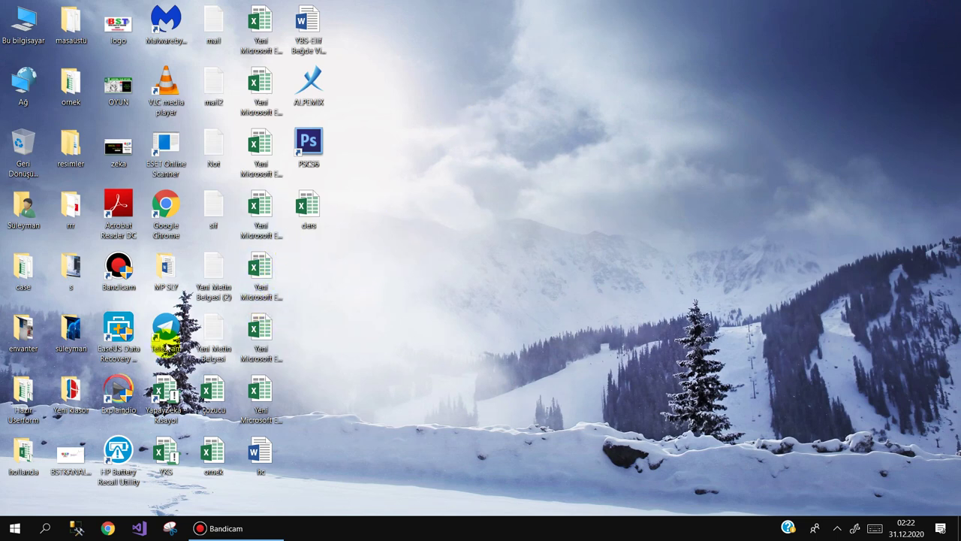
{"action": "left_click", "coordinate": [25, 530]}
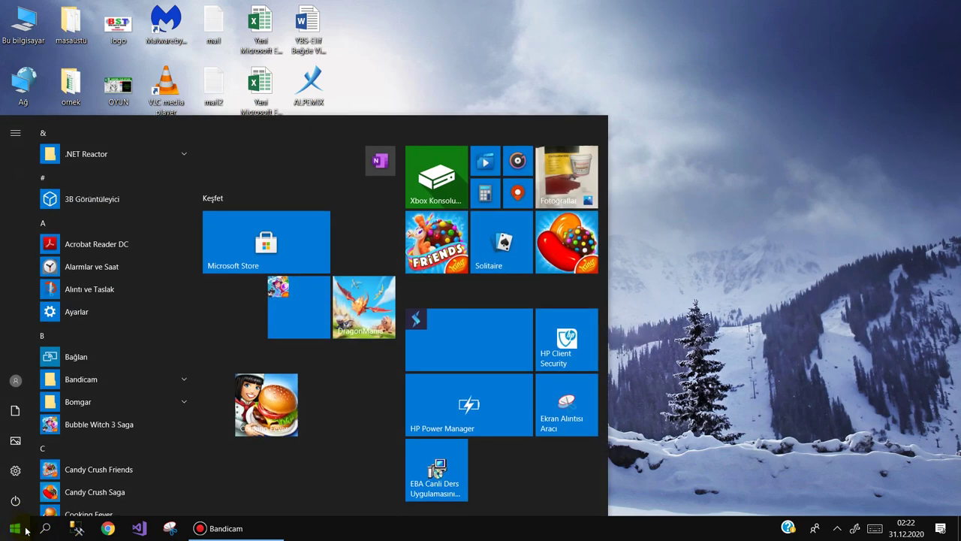
{"action": "left_click", "coordinate": [45, 528]}
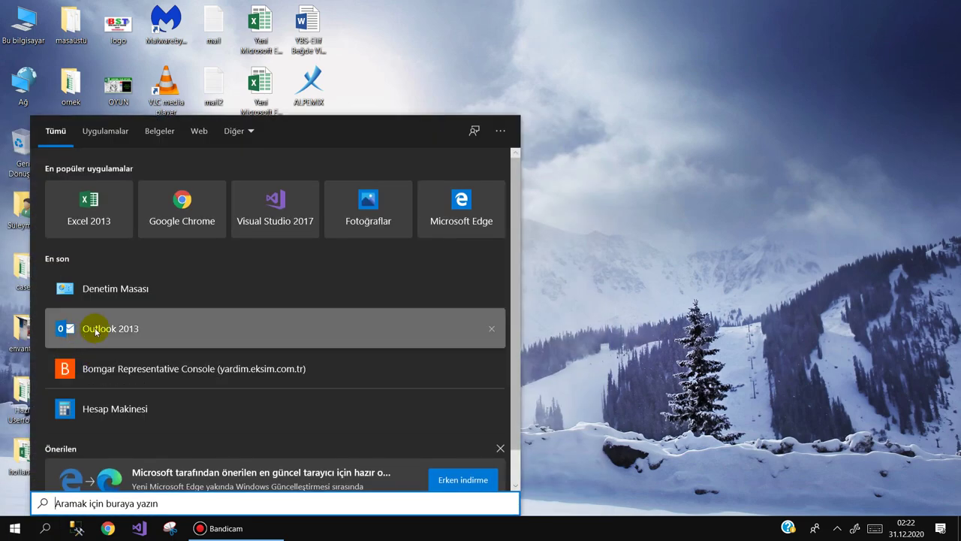
{"action": "left_click", "coordinate": [94, 329]}
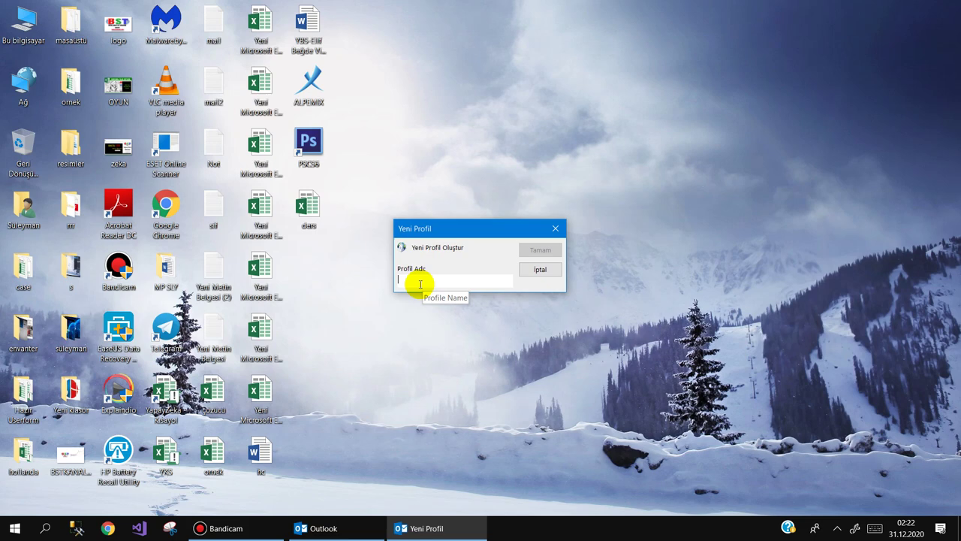
{"action": "left_click", "coordinate": [419, 279]}
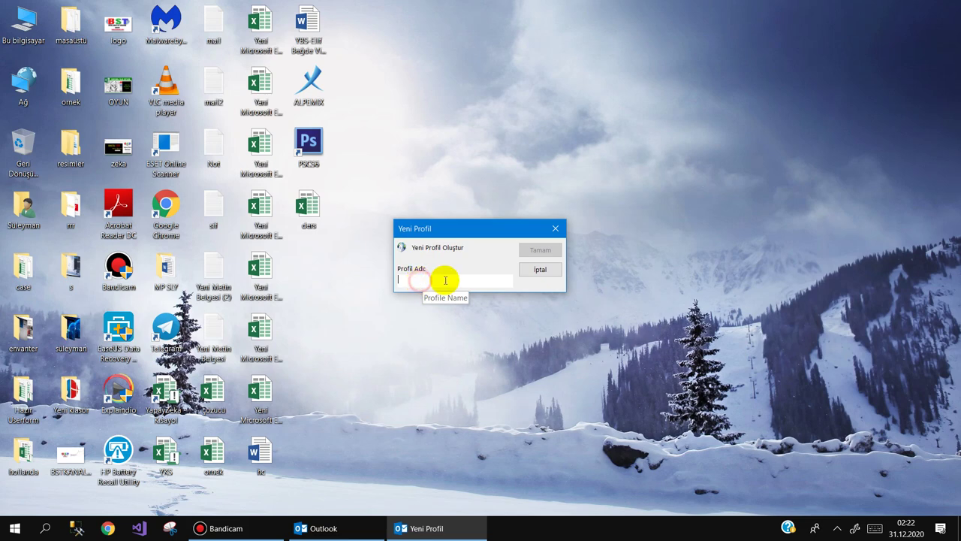
{"action": "type", "text": "mail"}
{"action": "key", "text": "Return"}
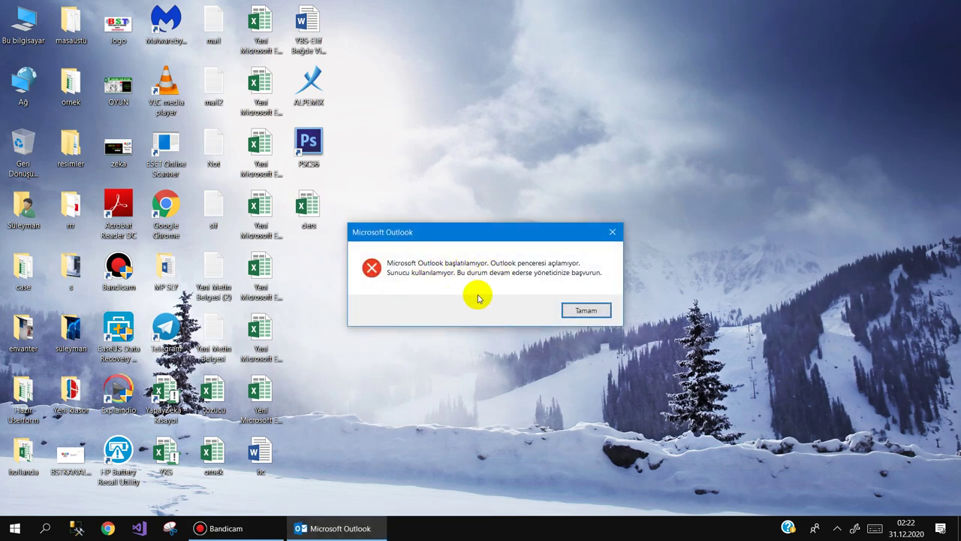
{"action": "left_click_drag", "start_coordinate": [480, 234], "coordinate": [580, 145]}
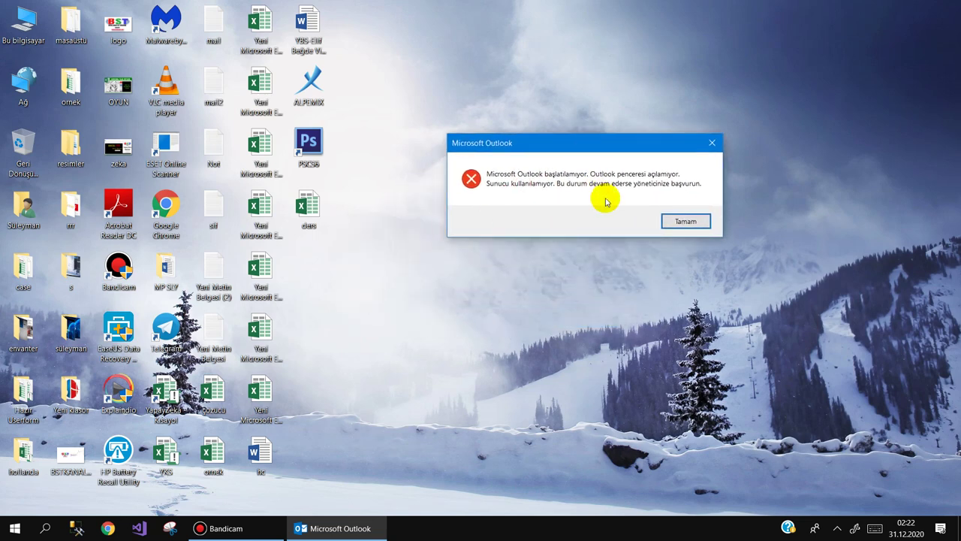
{"action": "left_click", "coordinate": [692, 229]}
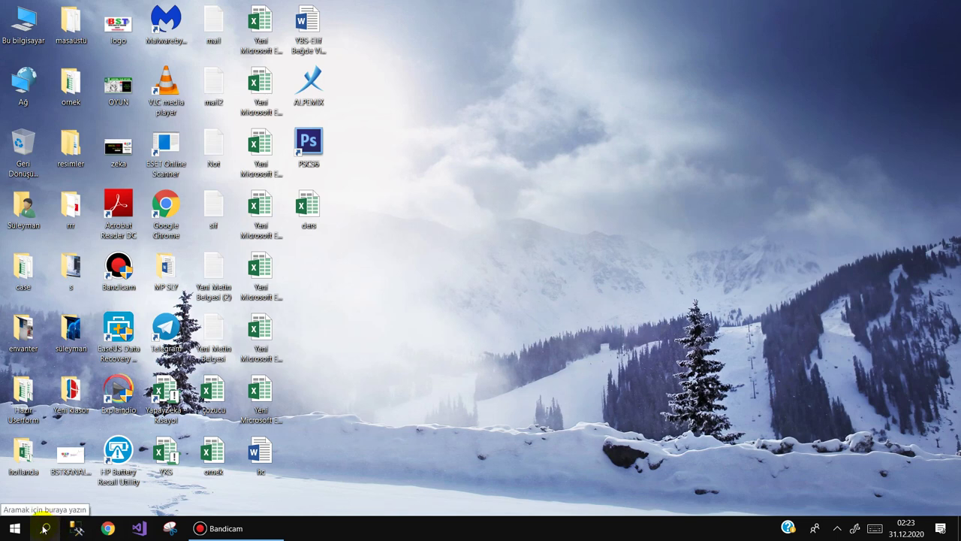
Search 'dene' in Windows search and open Control Panel (Denetim Masası).
{"action": "left_click", "coordinate": [45, 529]}
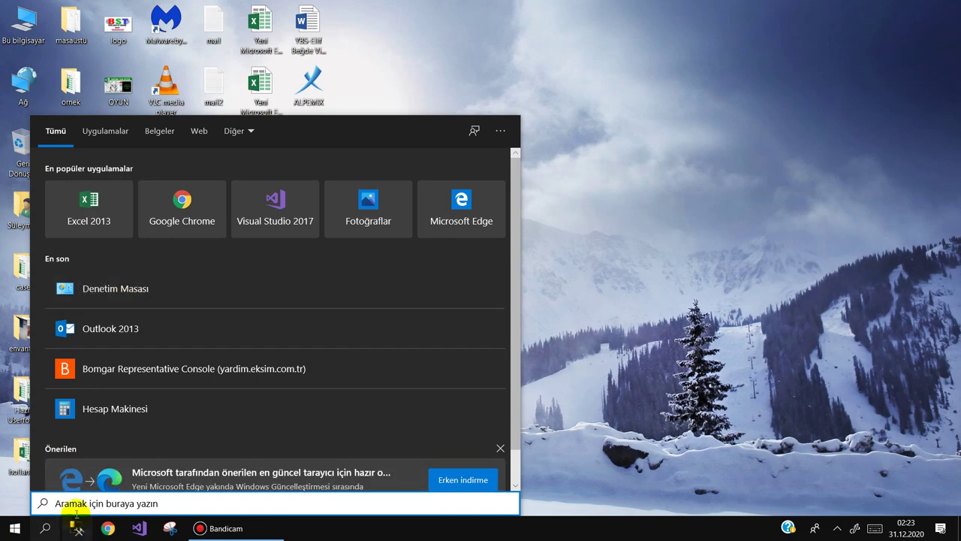
{"action": "left_click", "coordinate": [69, 503]}
{"action": "type", "text": "dene"}
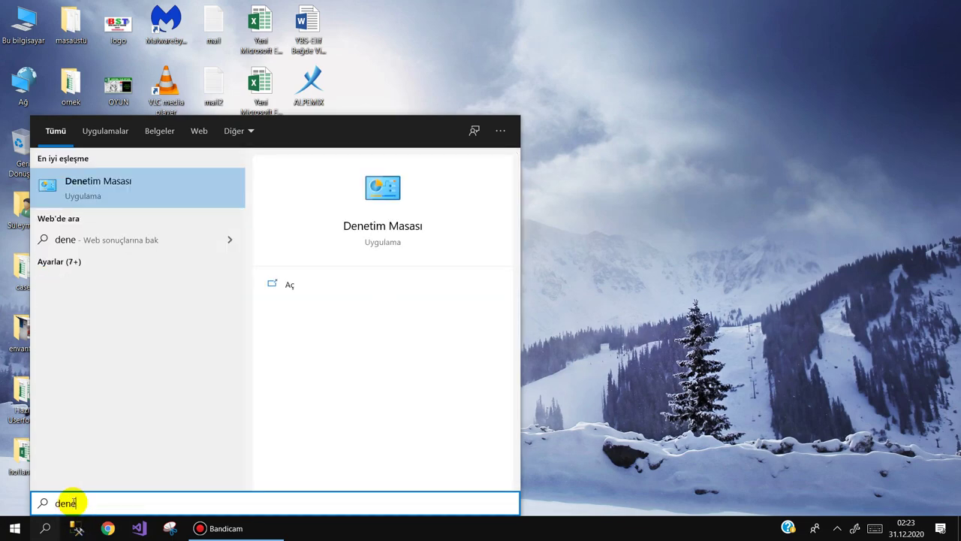
{"action": "left_click", "coordinate": [124, 198]}
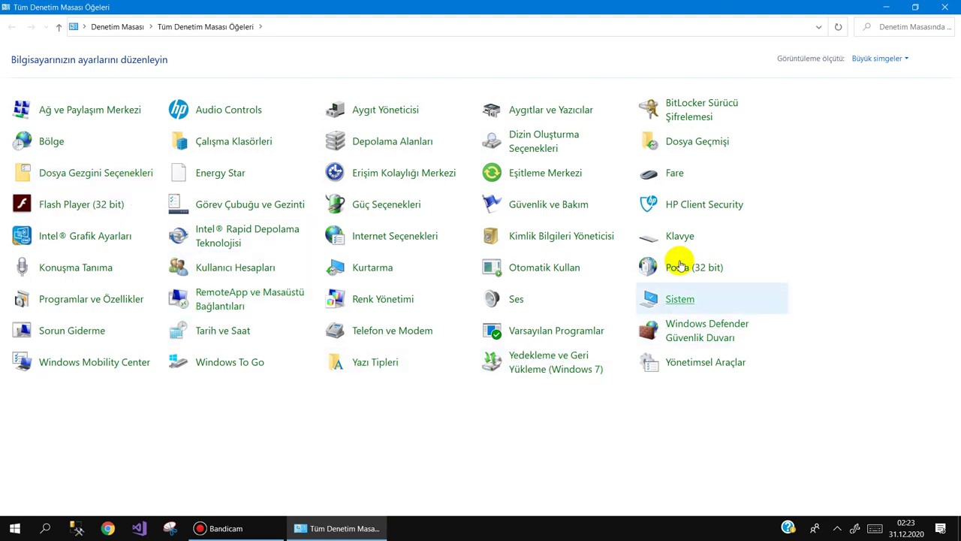
Switch the Control Panel view to Large icons (Büyük simgeler).
{"action": "left_click", "coordinate": [874, 60]}
{"action": "left_click", "coordinate": [862, 70]}
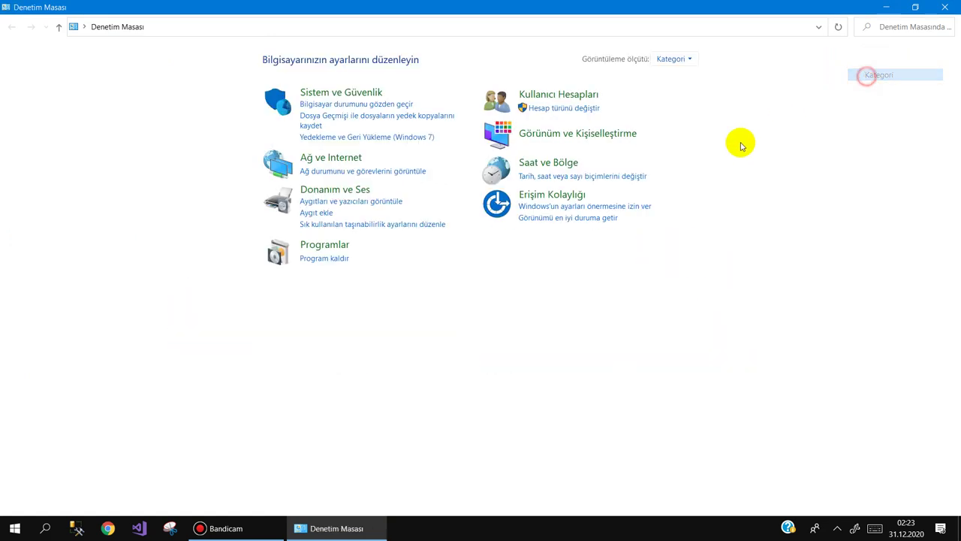
{"action": "left_click", "coordinate": [686, 59]}
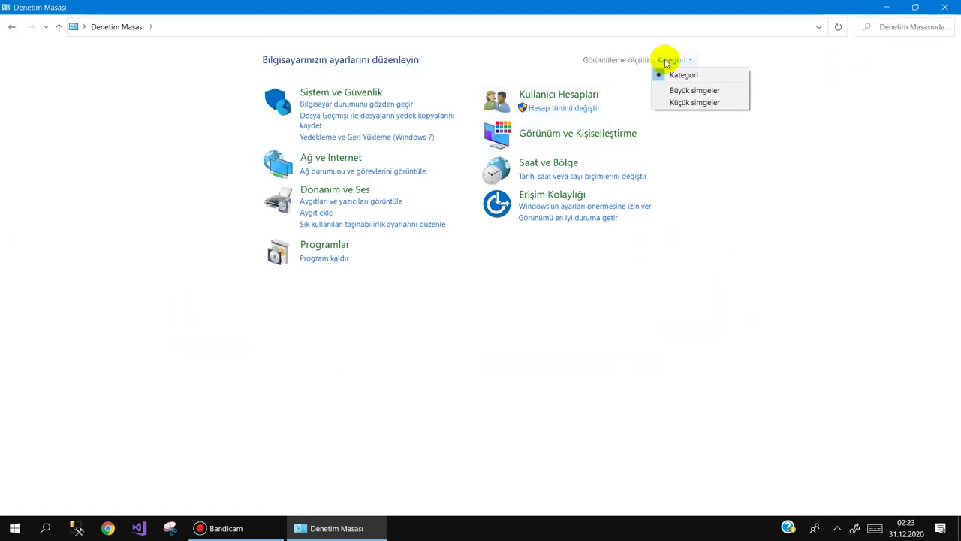
{"action": "left_click", "coordinate": [681, 91]}
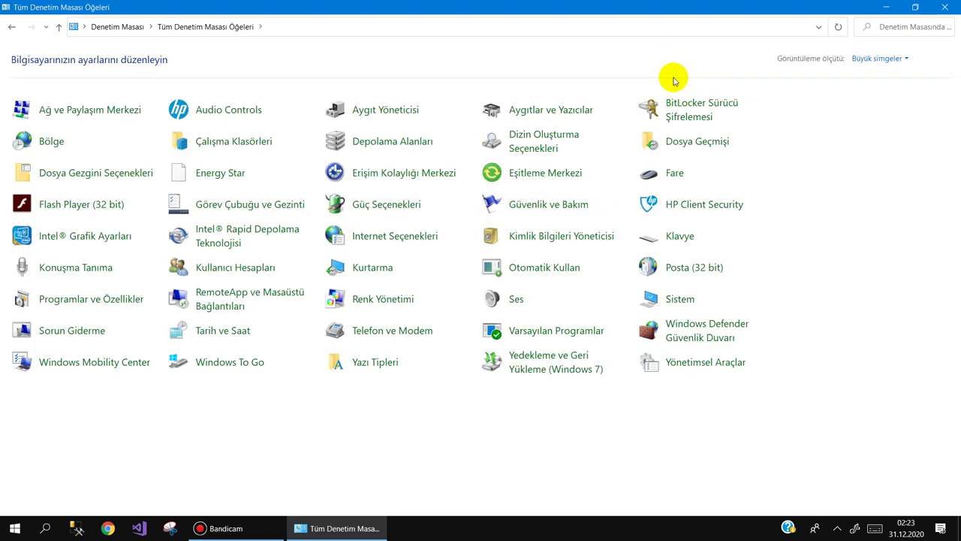
In Mail (32 bit), add a new profile named 'Maildsfg'.
{"action": "left_click", "coordinate": [695, 269]}
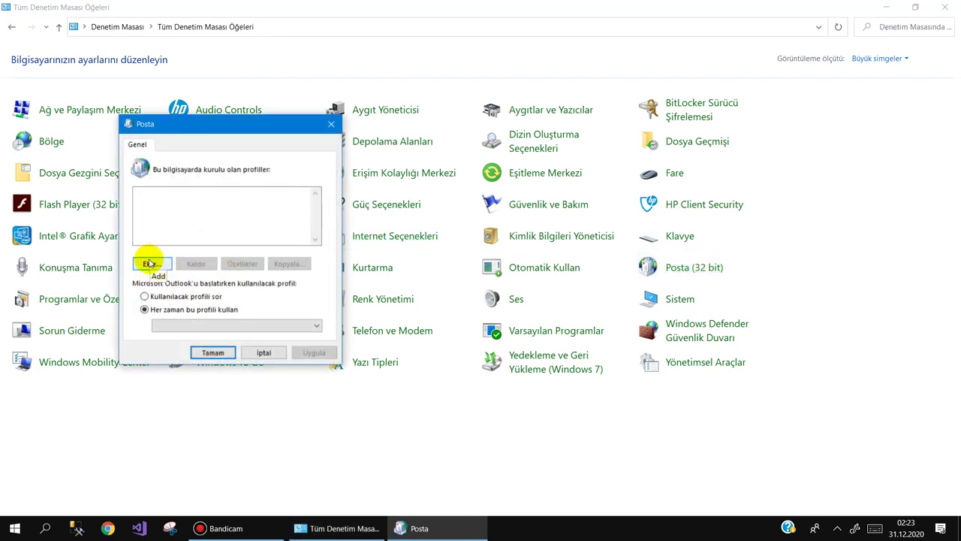
{"action": "left_click", "coordinate": [150, 264]}
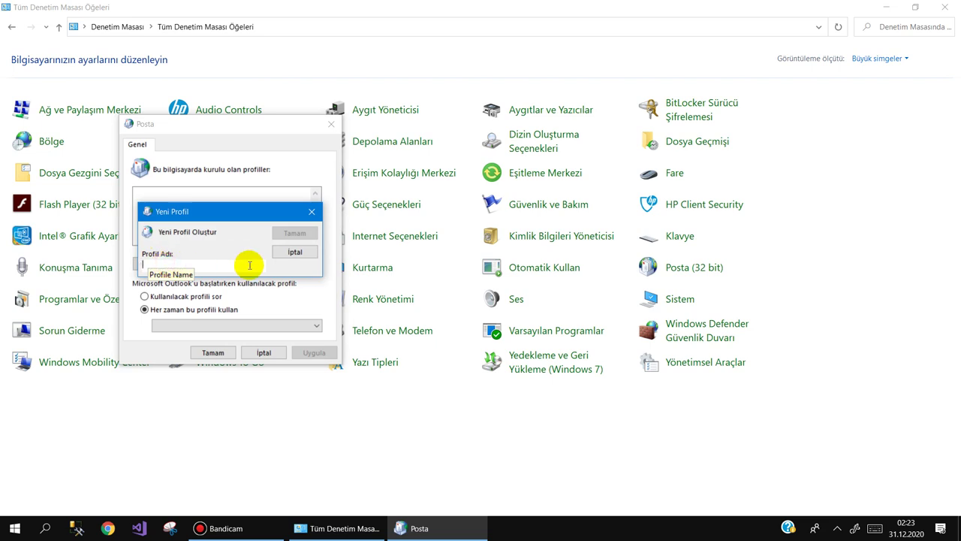
{"action": "type", "text": "Mail"}
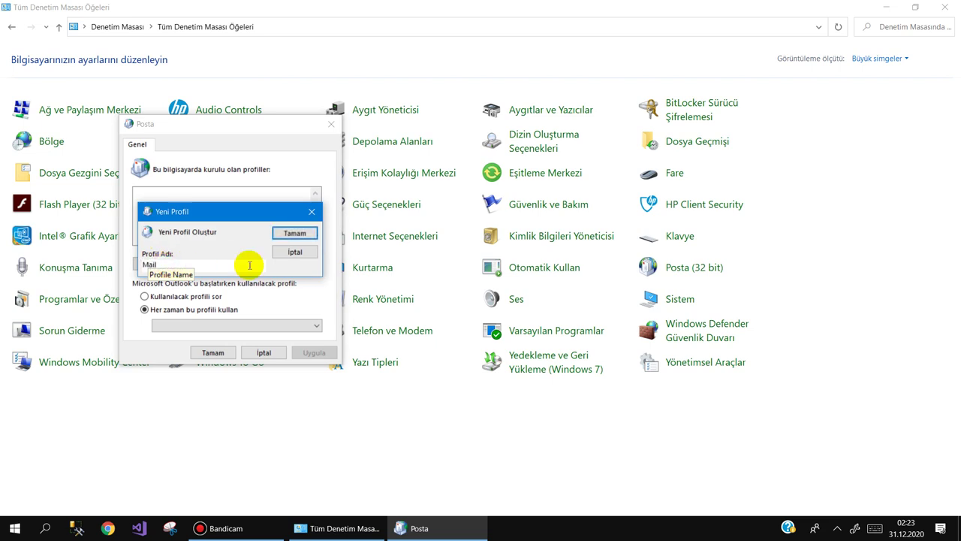
{"action": "type", "text": "dsfg"}
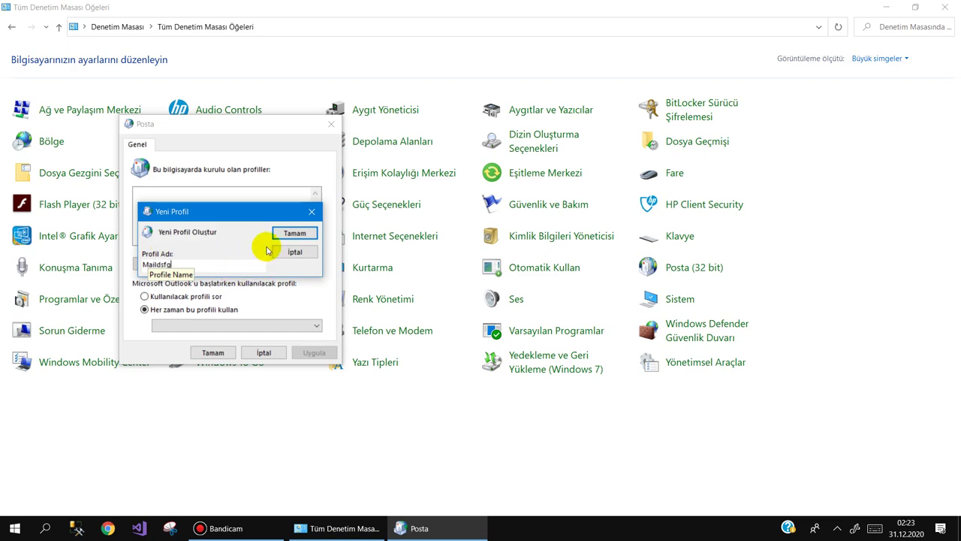
{"action": "left_click", "coordinate": [289, 234]}
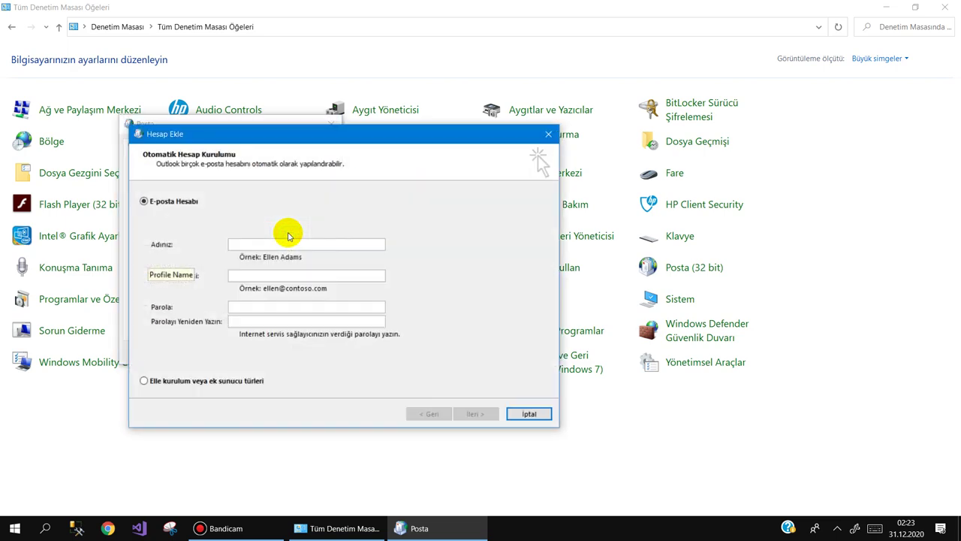
Choose manual setup with a POP or IMAP account to reach the settings form.
{"action": "left_click_drag", "start_coordinate": [268, 130], "coordinate": [493, 78]}
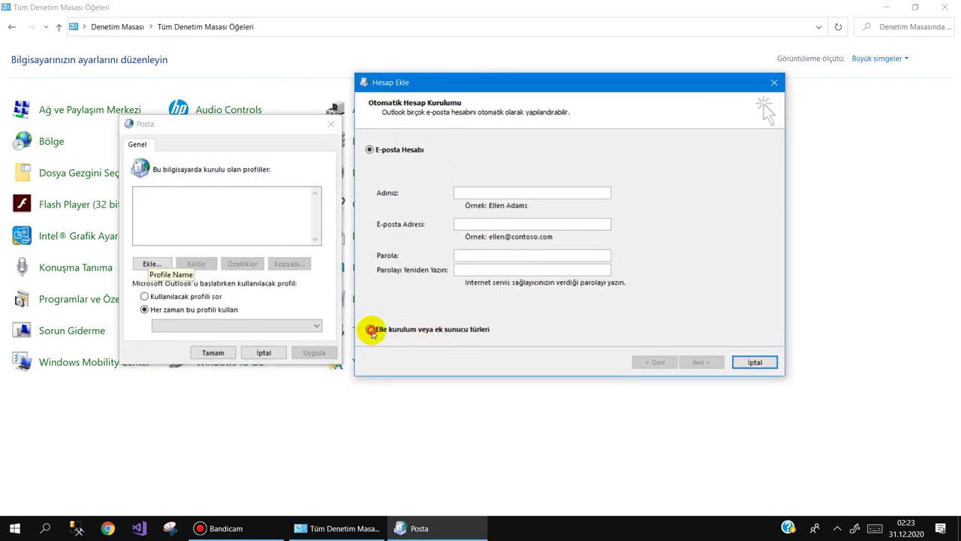
{"action": "left_click", "coordinate": [371, 330]}
{"action": "left_click", "coordinate": [701, 363]}
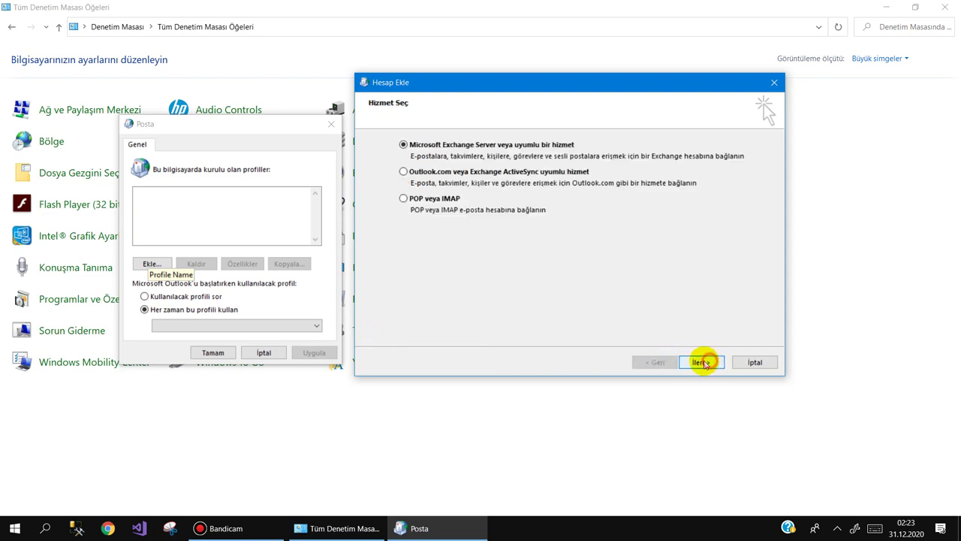
{"action": "left_click", "coordinate": [405, 198]}
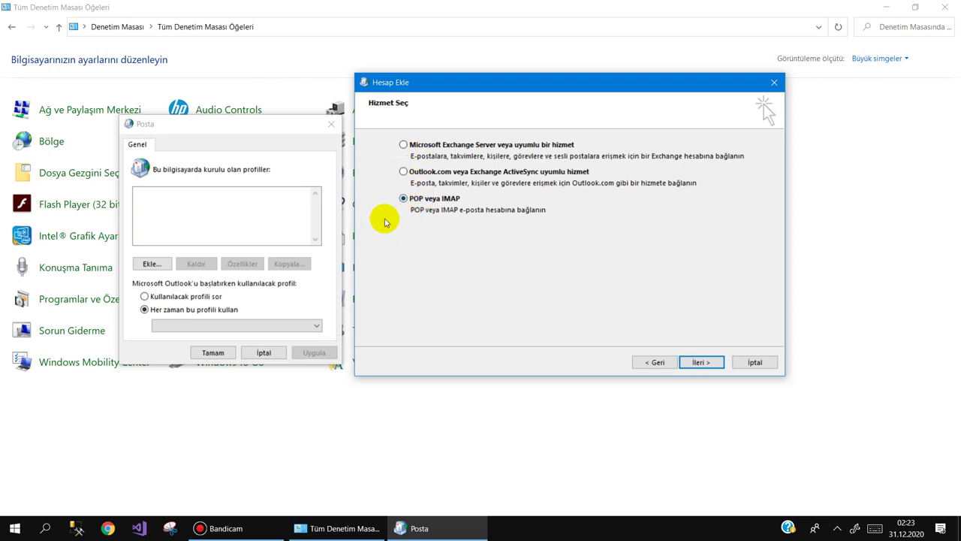
{"action": "left_click", "coordinate": [701, 362]}
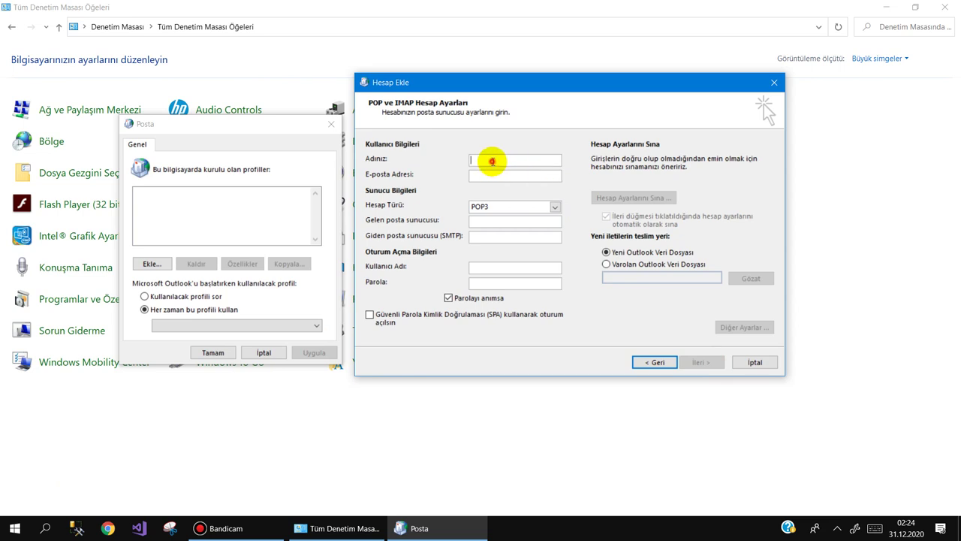
Enter the display name and the Gmail e-mail address, and copy the address.
{"action": "left_click", "coordinate": [492, 161]}
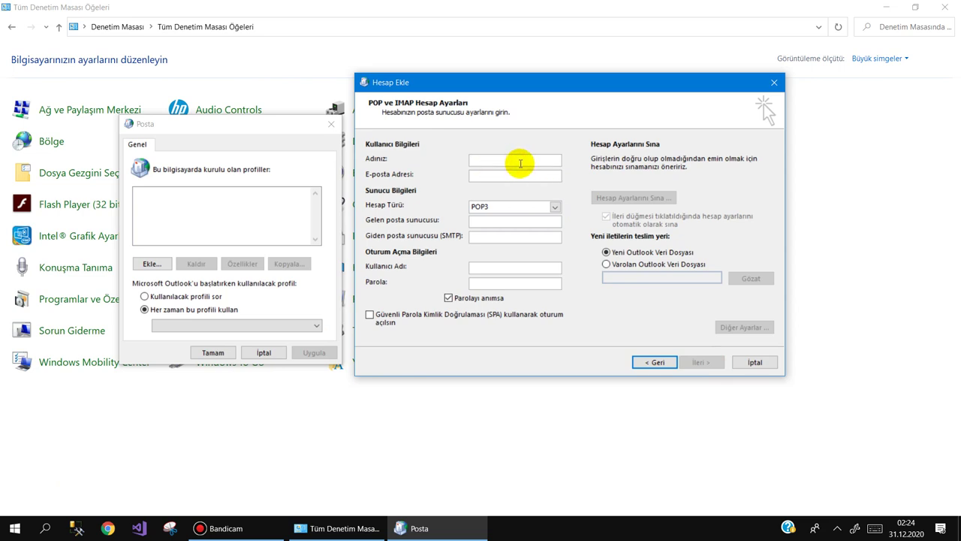
{"action": "type", "text": "Bst Kanalı"}
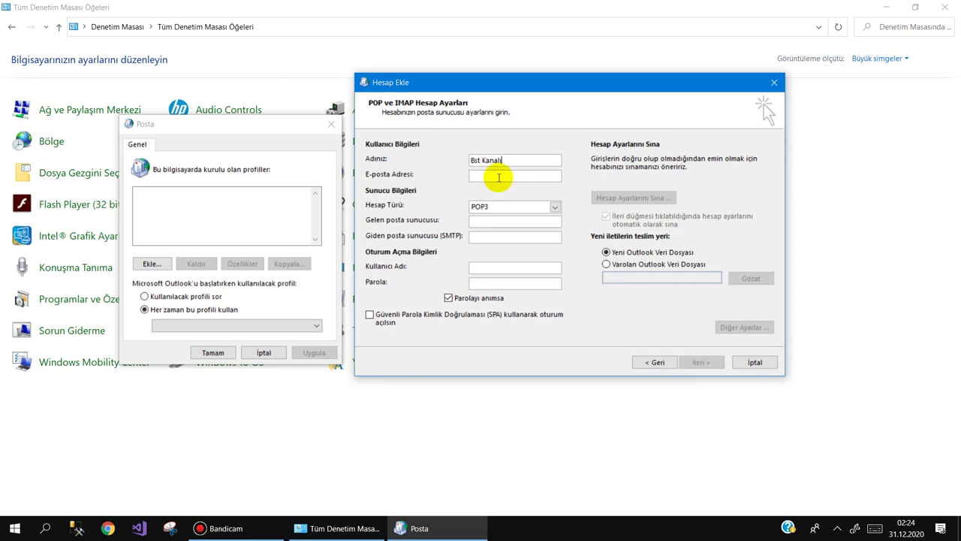
{"action": "left_click", "coordinate": [498, 172]}
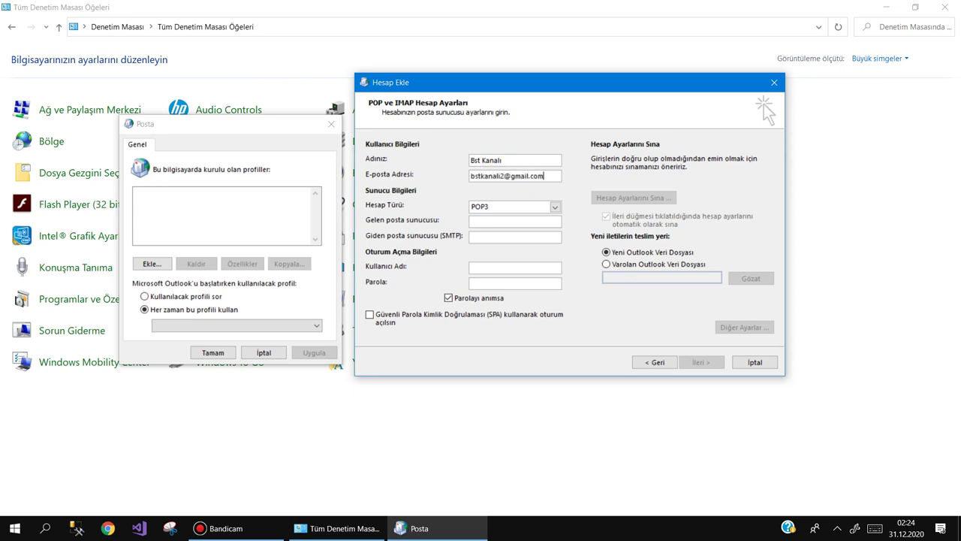
{"action": "left_click_drag", "start_coordinate": [501, 176], "coordinate": [461, 178]}
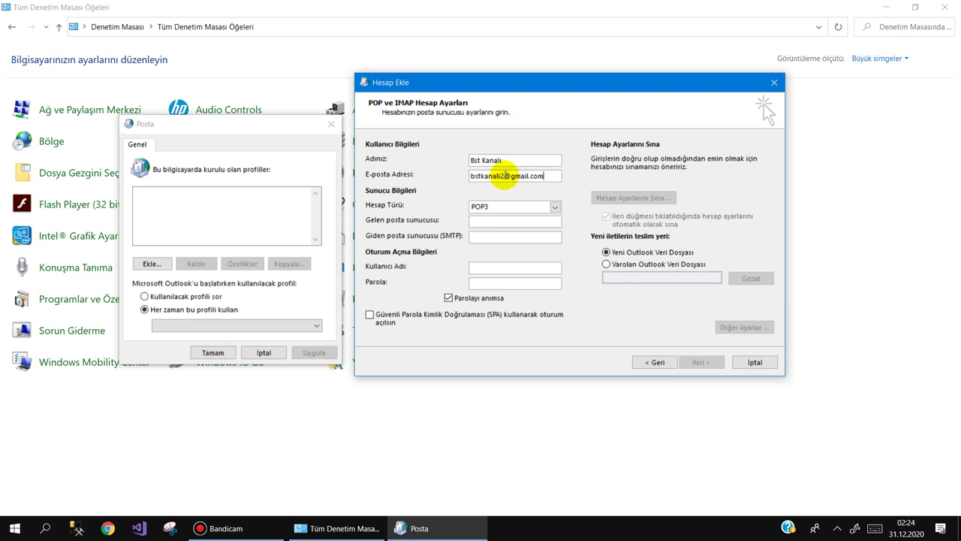
{"action": "double_click", "coordinate": [546, 177]}
{"action": "key", "text": "ctrl+c"}
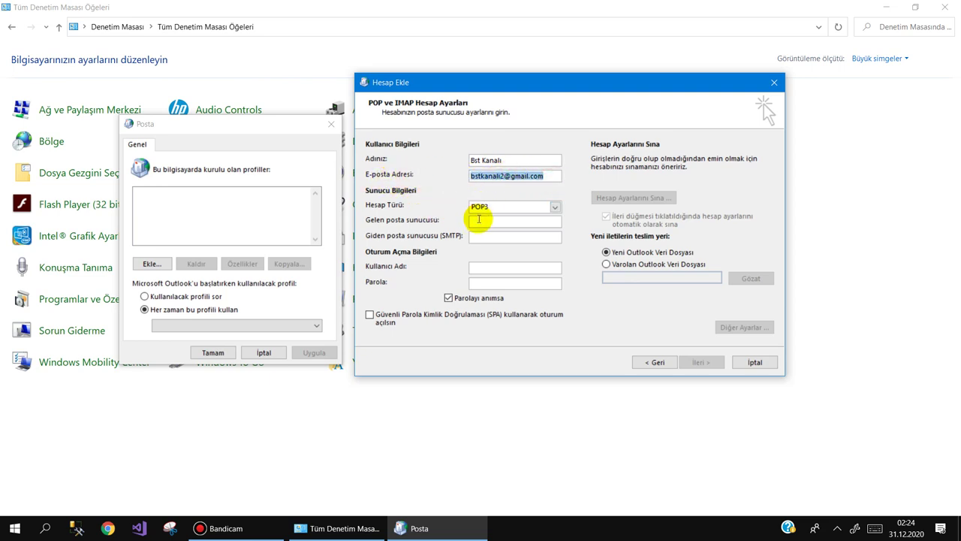
Keep POP3 as account type, with servers pop.gmail.com and smtp.gmail.com.
{"action": "left_click", "coordinate": [478, 221]}
{"action": "left_click", "coordinate": [501, 208]}
{"action": "left_click", "coordinate": [484, 216]}
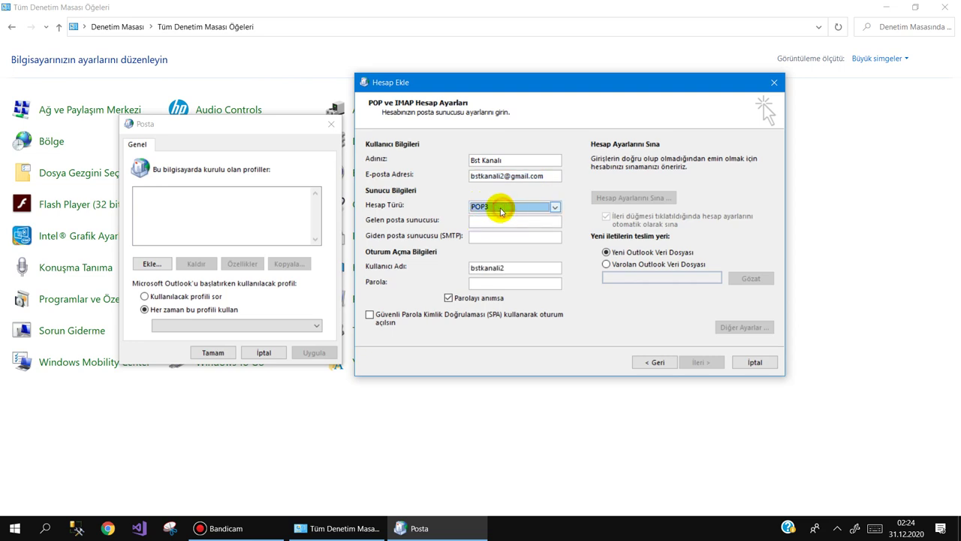
{"action": "left_click", "coordinate": [481, 220]}
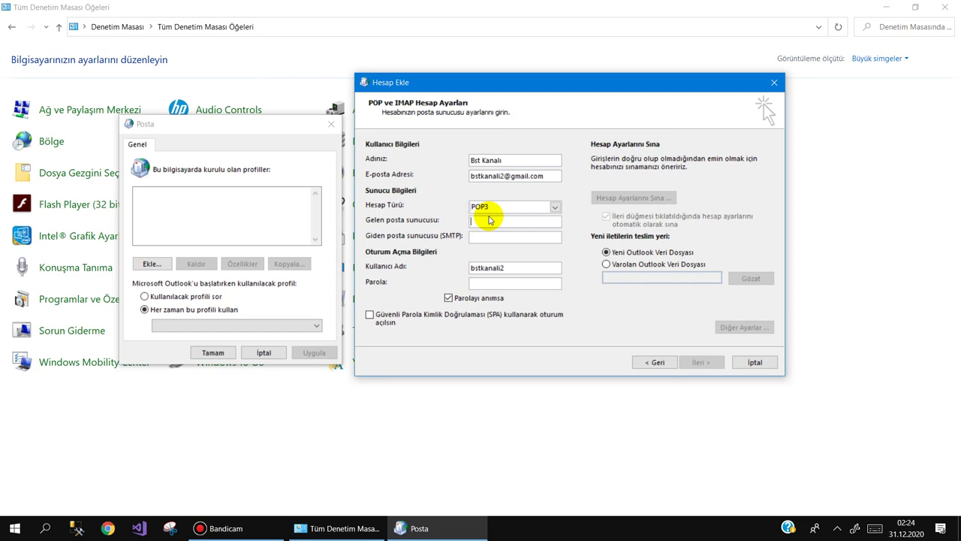
{"action": "type", "text": "pop.gmail.com"}
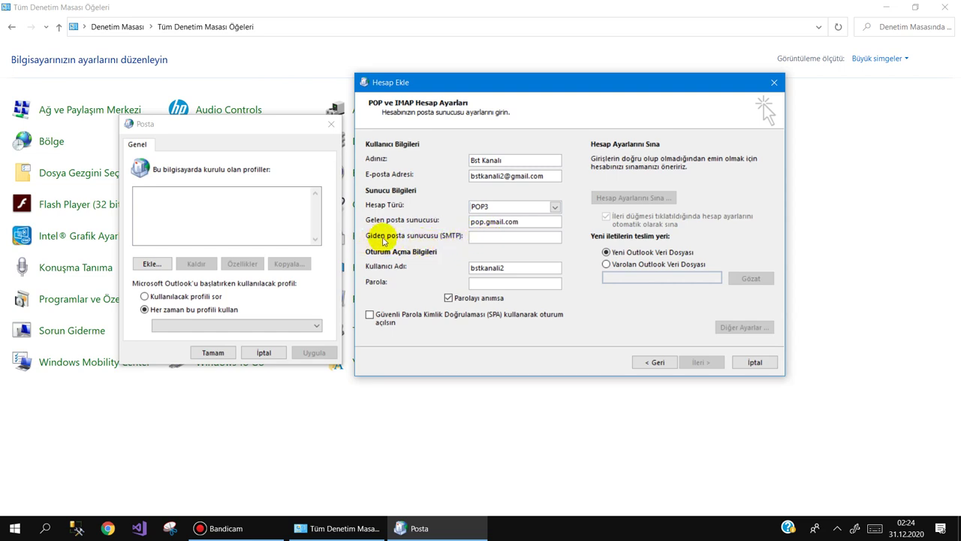
{"action": "type", "text": "smtp.gmail.com"}
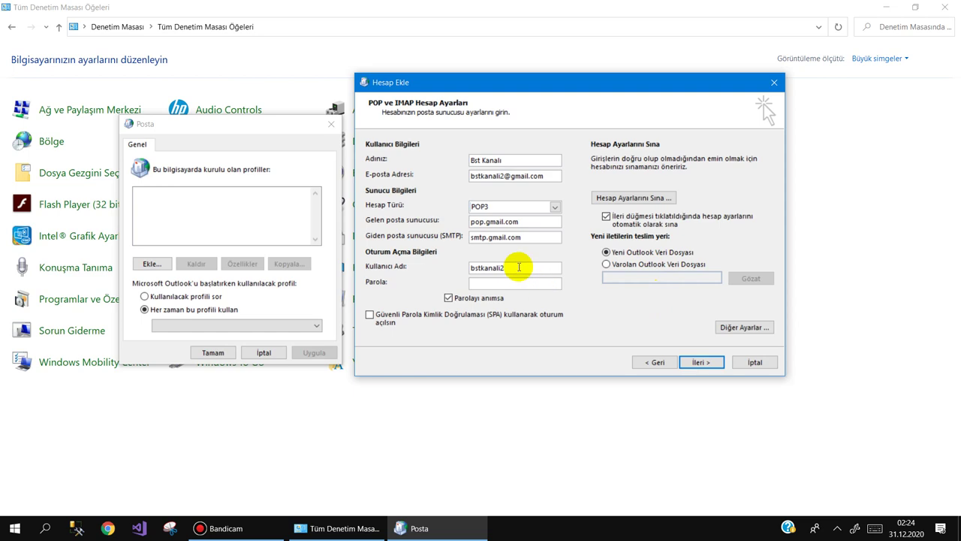
Replace the user name with the full e-mail address and enter the account password.
{"action": "left_click_drag", "start_coordinate": [520, 268], "coordinate": [426, 266]}
{"action": "key", "text": "ctrl+v"}
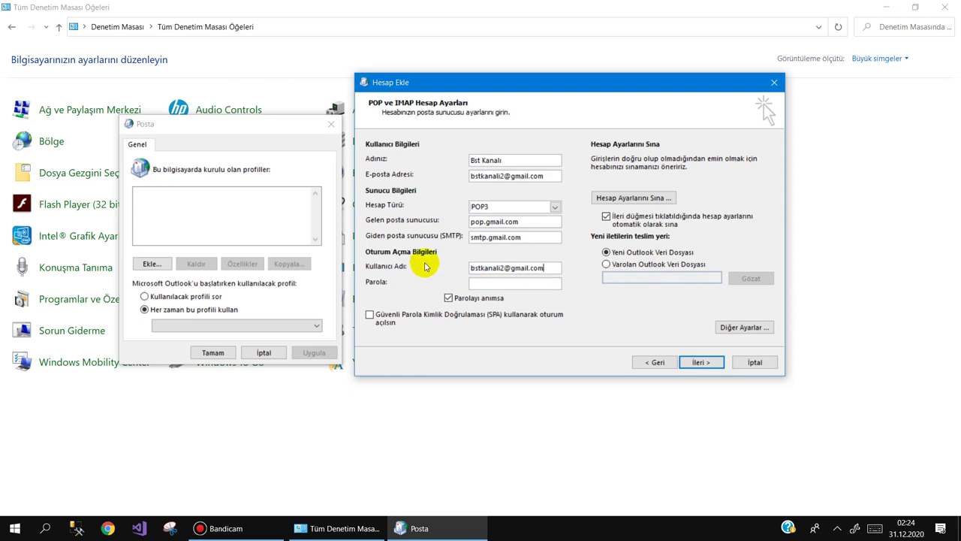
{"action": "left_click", "coordinate": [494, 285]}
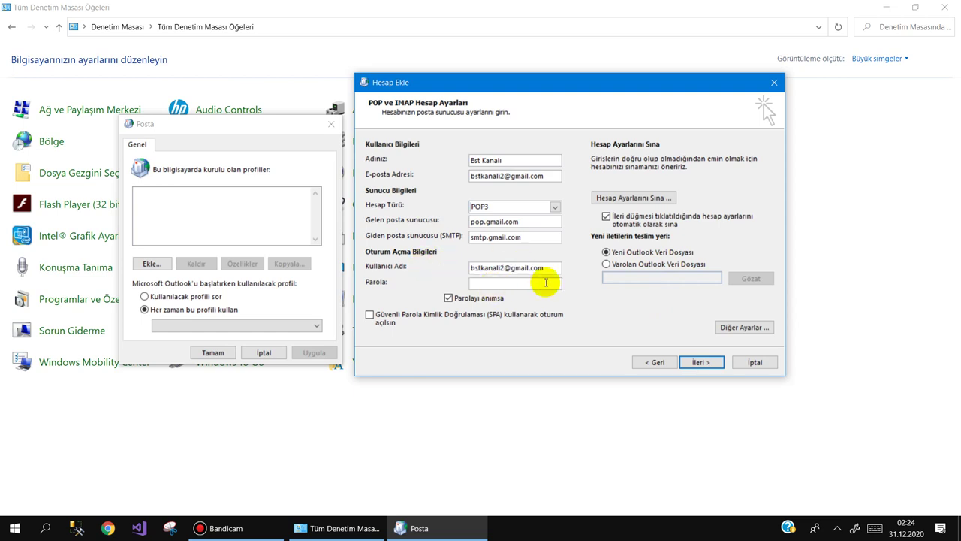
{"action": "type", "text": "**"}
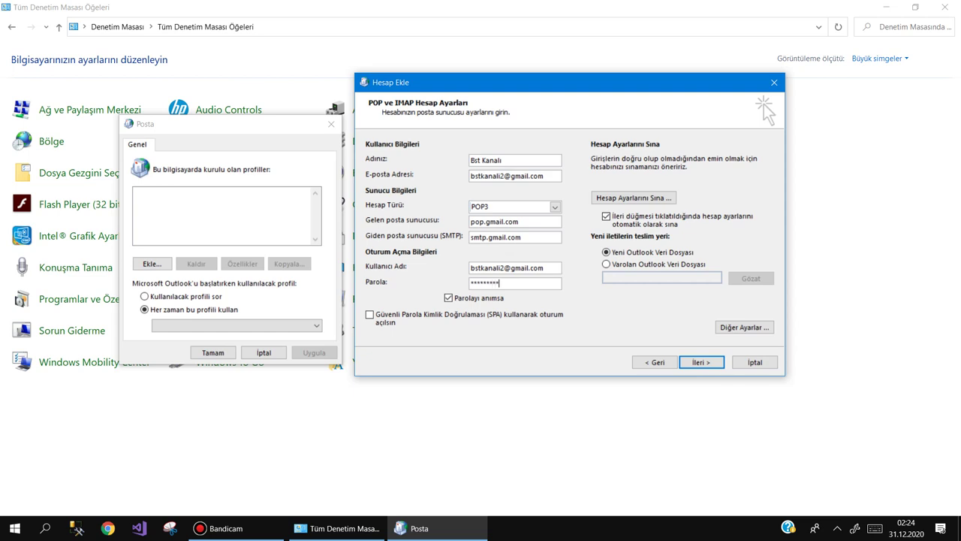
{"action": "left_click", "coordinate": [742, 326]}
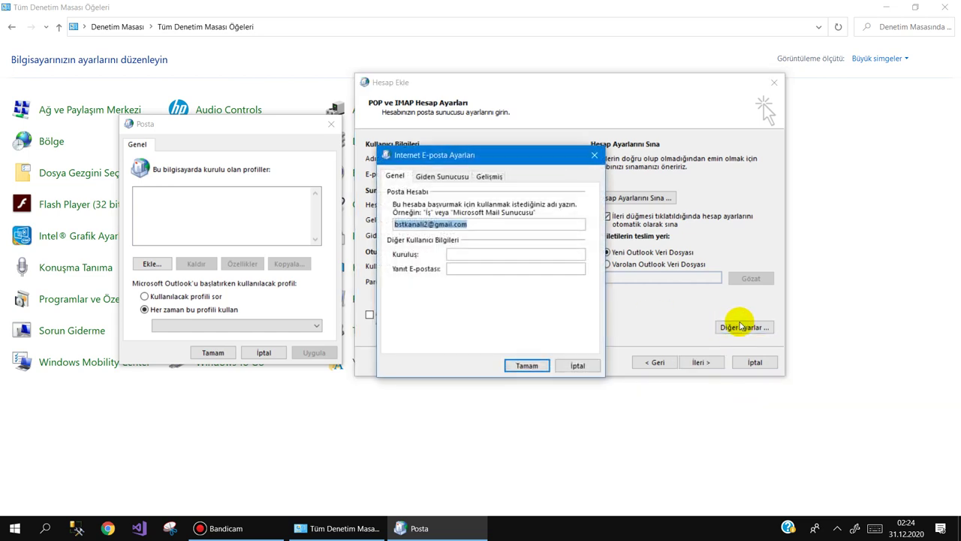
Require SMTP authentication; set POP3 port 995 with SSL and SMTP port 465 with SSL.
{"action": "left_click", "coordinate": [440, 175]}
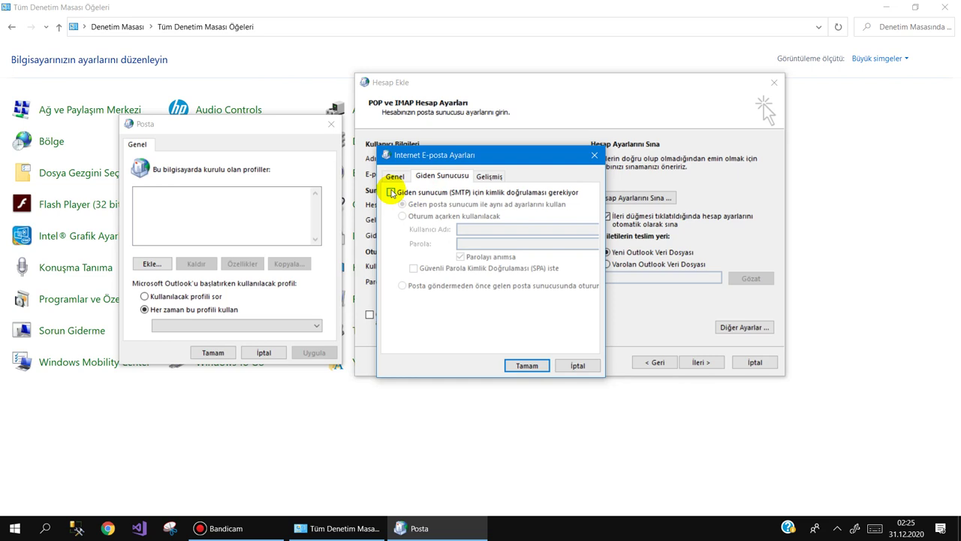
{"action": "left_click", "coordinate": [391, 192]}
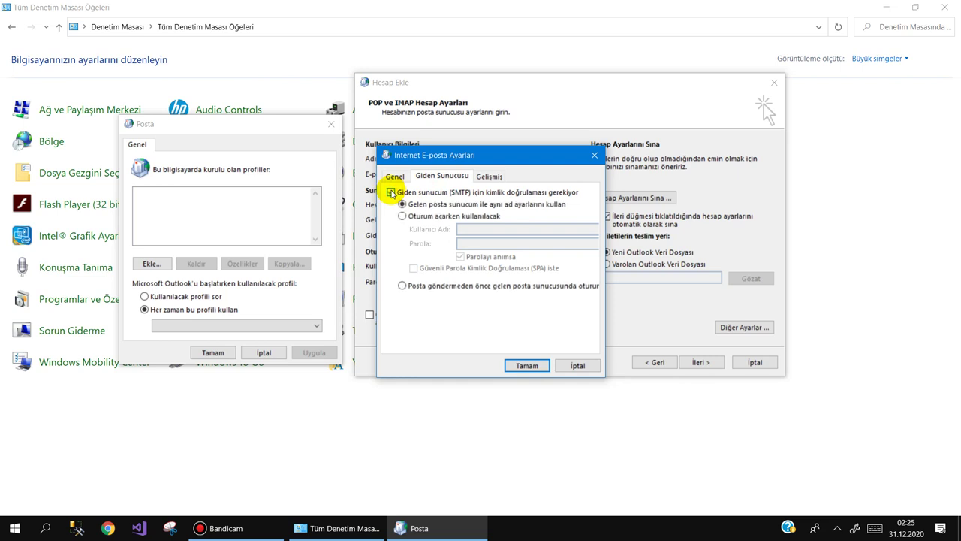
{"action": "left_click", "coordinate": [489, 176]}
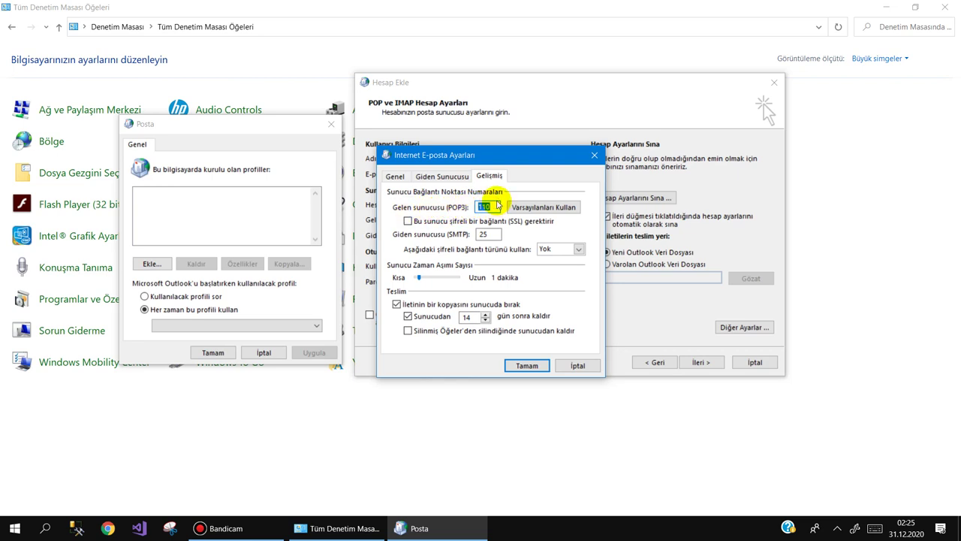
{"action": "type", "text": "995"}
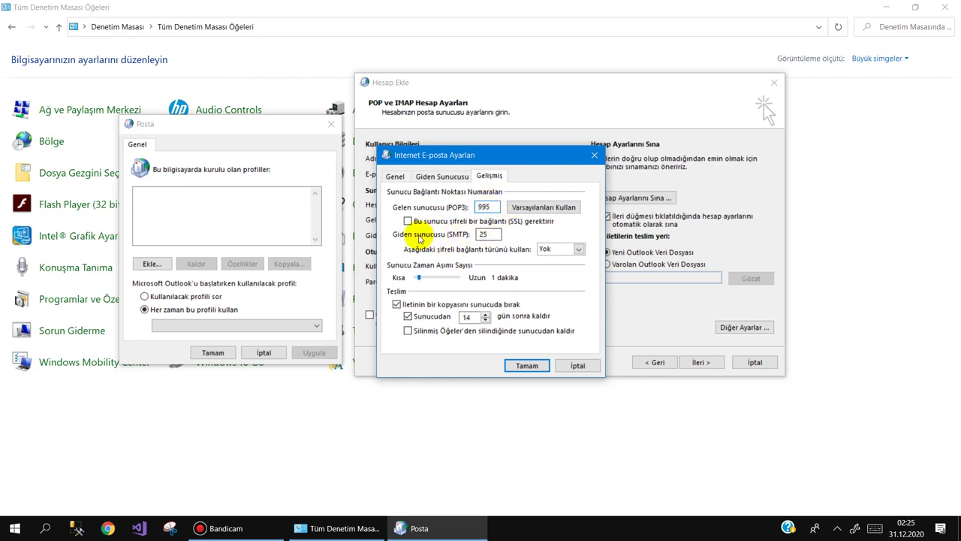
{"action": "left_click", "coordinate": [407, 221]}
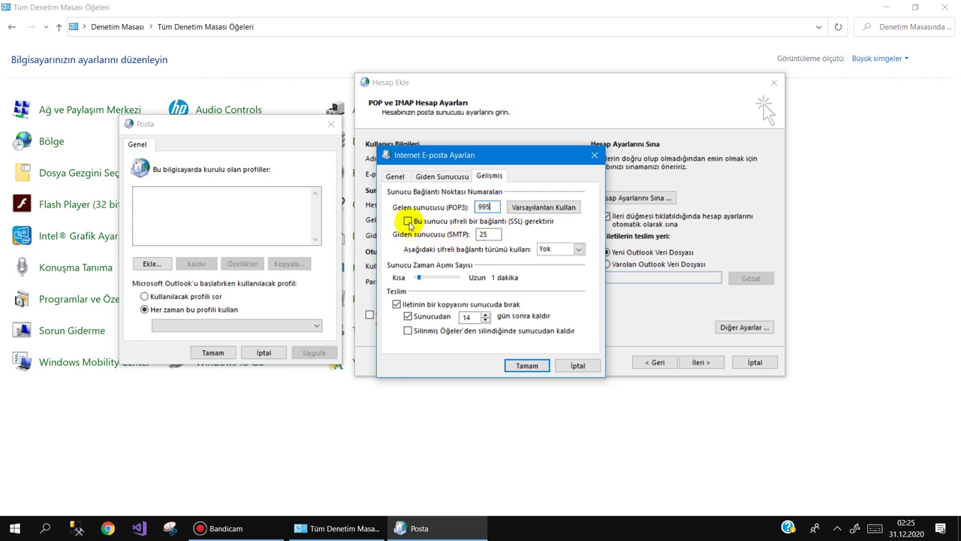
{"action": "double_click", "coordinate": [485, 234]}
{"action": "type", "text": "465"}
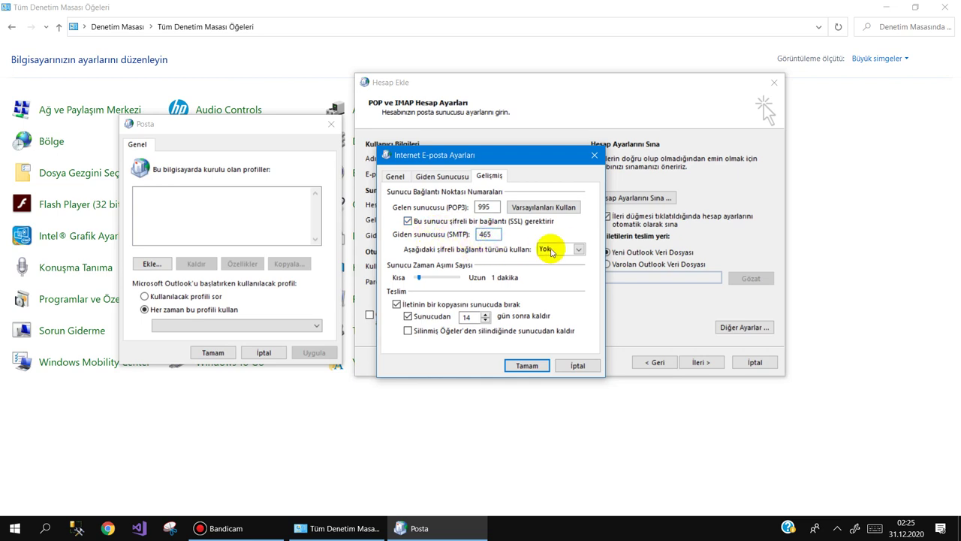
{"action": "left_click", "coordinate": [578, 248]}
{"action": "left_click", "coordinate": [552, 270]}
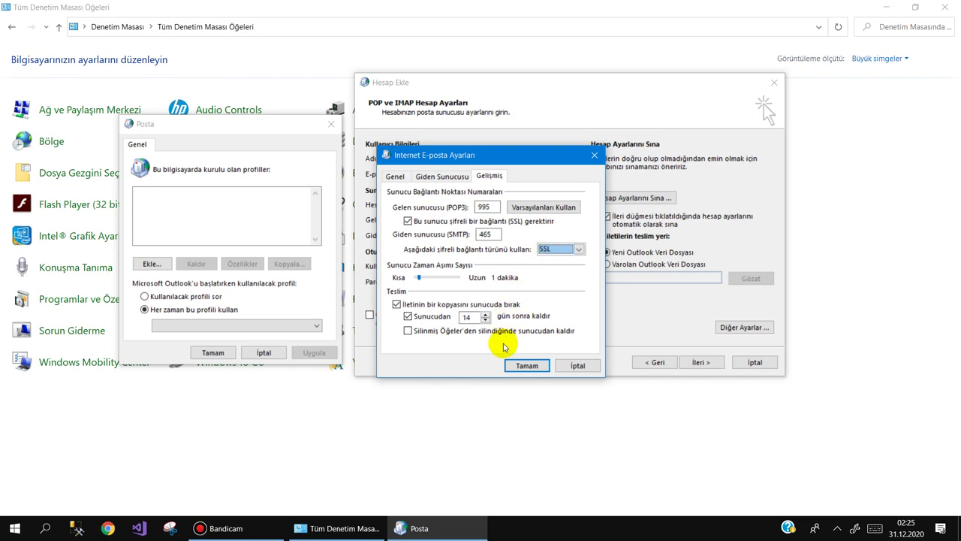
{"action": "left_click", "coordinate": [526, 365]}
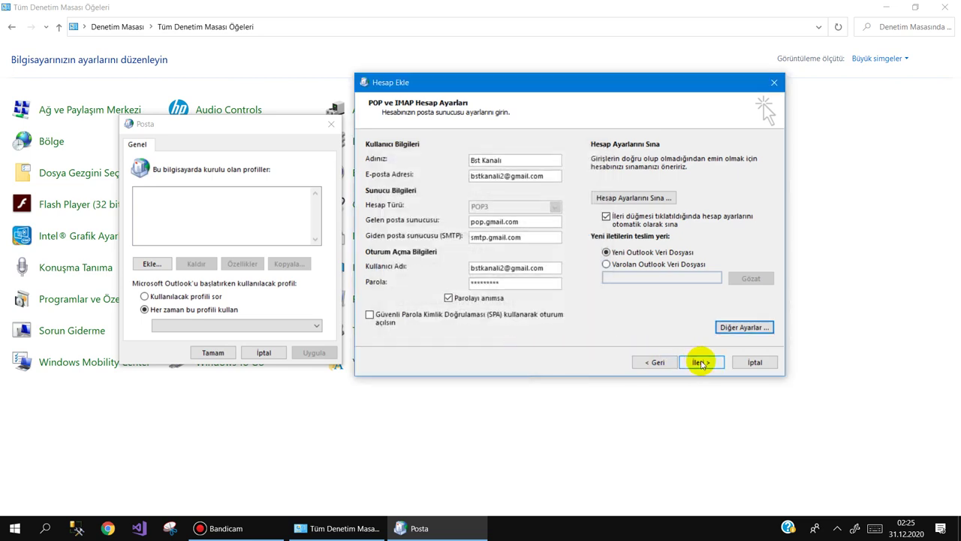
Run the account settings test and move the pop.gmail.com password prompt aside.
{"action": "left_click", "coordinate": [701, 362]}
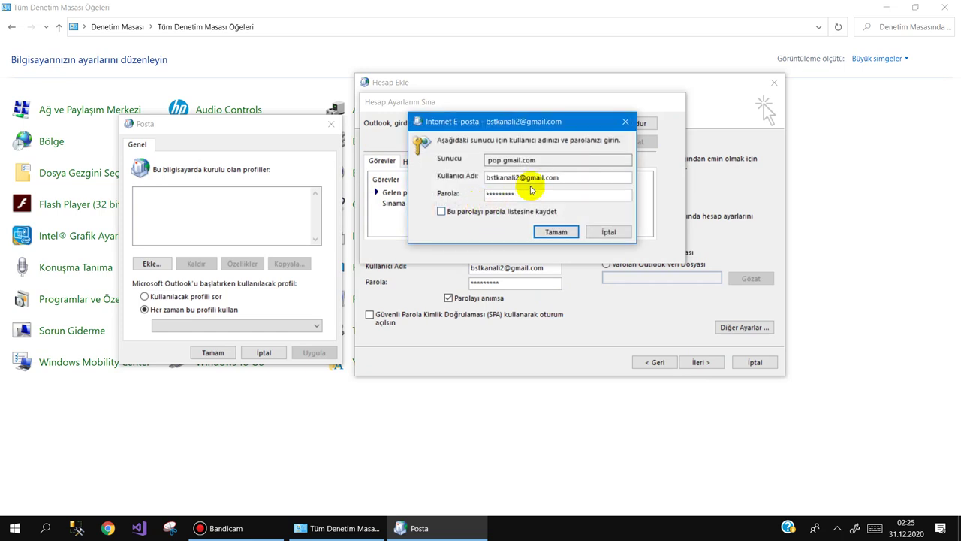
{"action": "left_click_drag", "start_coordinate": [488, 121], "coordinate": [474, 194]}
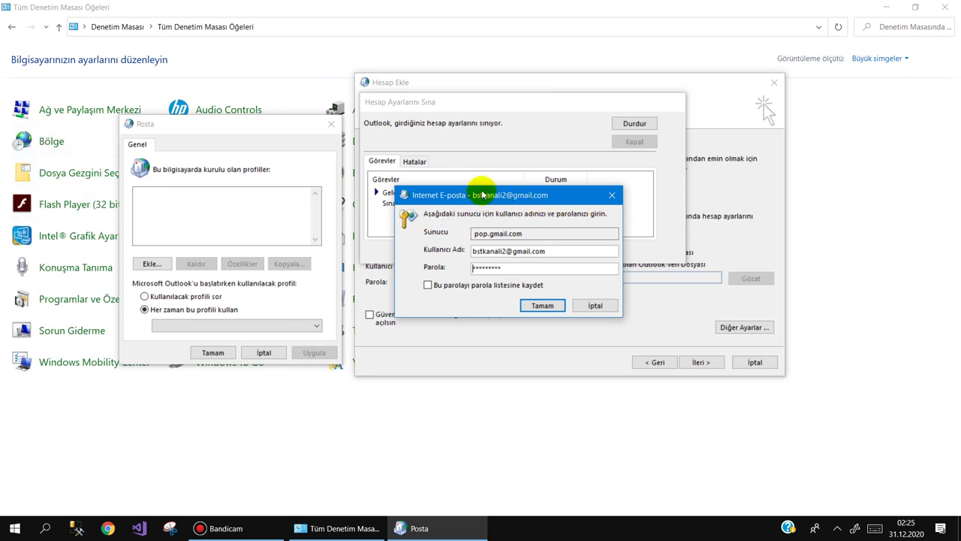
{"action": "left_click_drag", "start_coordinate": [483, 194], "coordinate": [520, 205]}
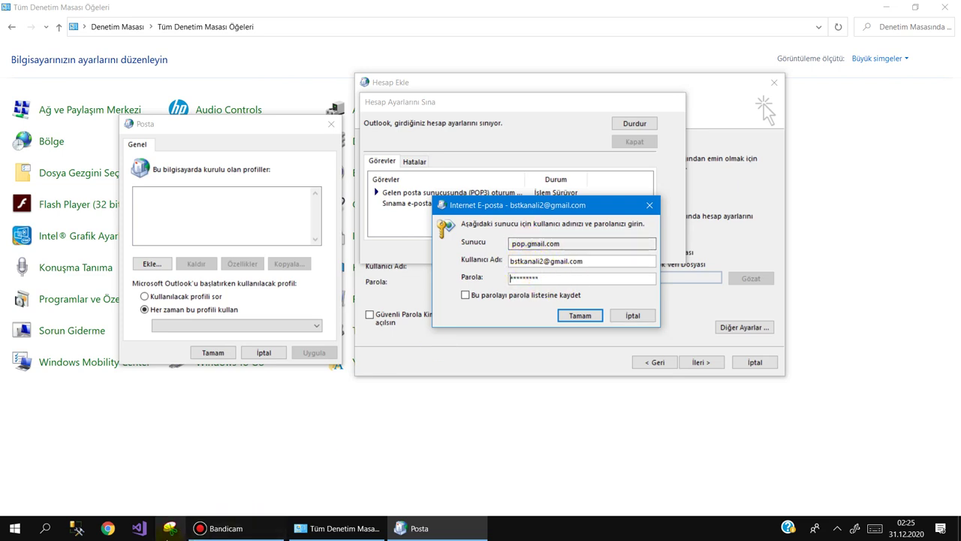
Open Gmail in Chrome and move Outlook's password prompt to the lower left.
{"action": "left_click", "coordinate": [108, 528]}
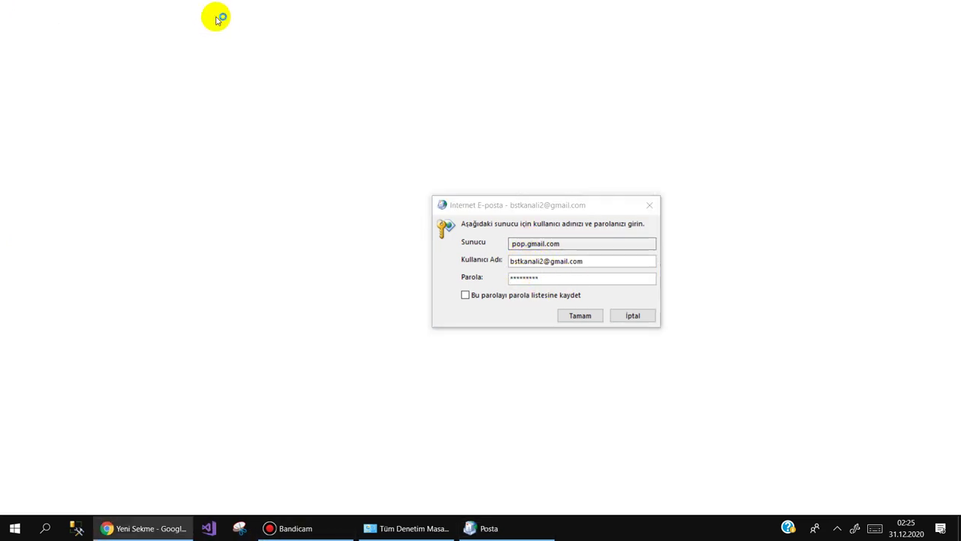
{"action": "type", "text": "gm"}
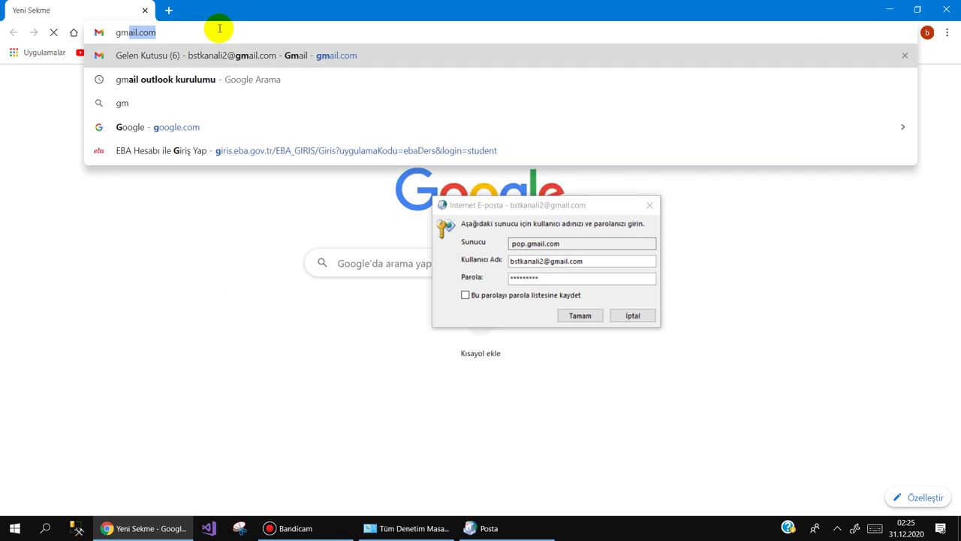
{"action": "key", "text": "Return"}
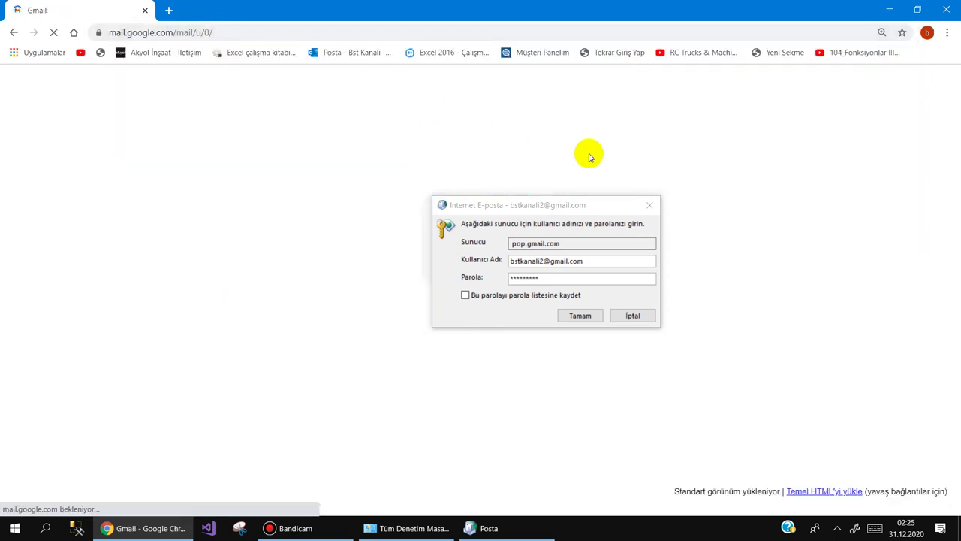
{"action": "left_click", "coordinate": [565, 209]}
{"action": "left_click_drag", "start_coordinate": [565, 209], "coordinate": [220, 329]}
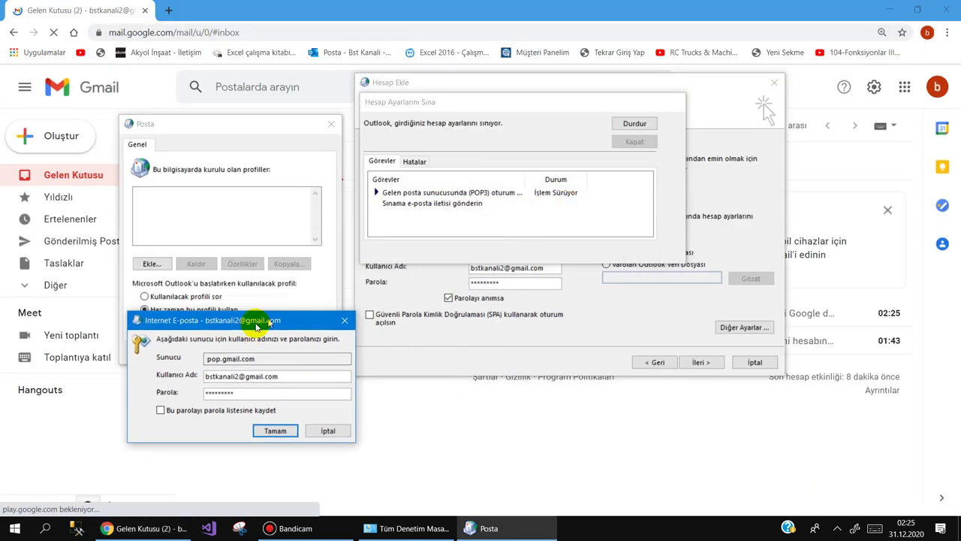
{"action": "left_click", "coordinate": [751, 7]}
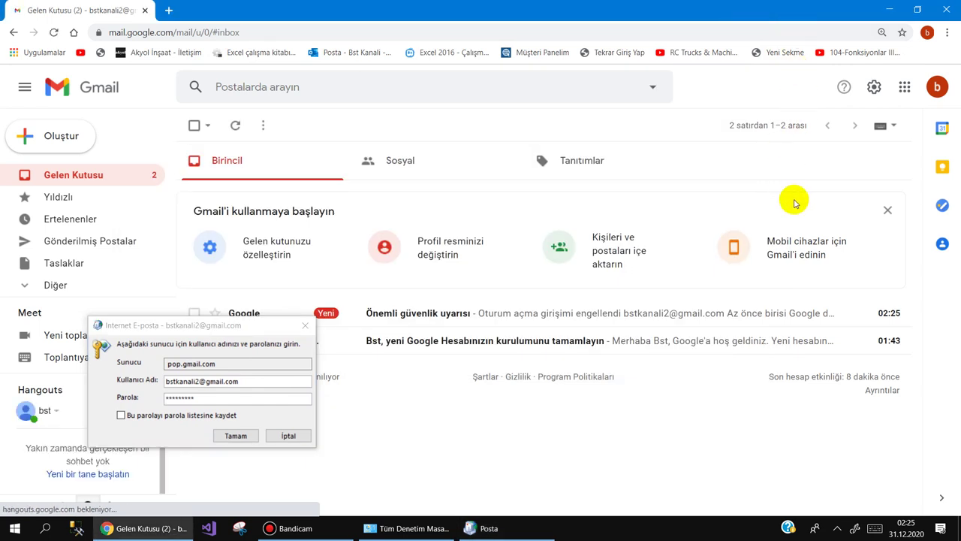
Open the Google Account Security page and drag the password prompt out of the way.
{"action": "left_click", "coordinate": [937, 89]}
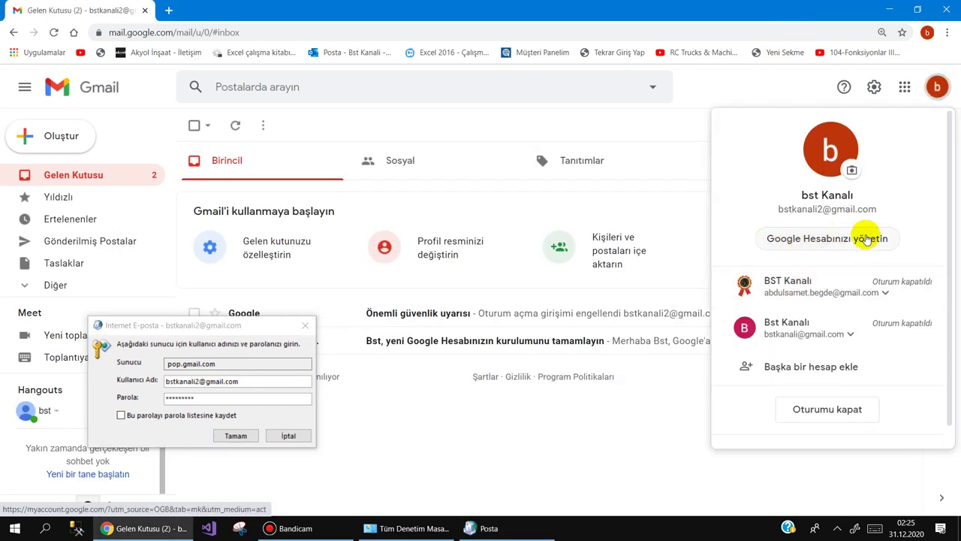
{"action": "left_click", "coordinate": [842, 240]}
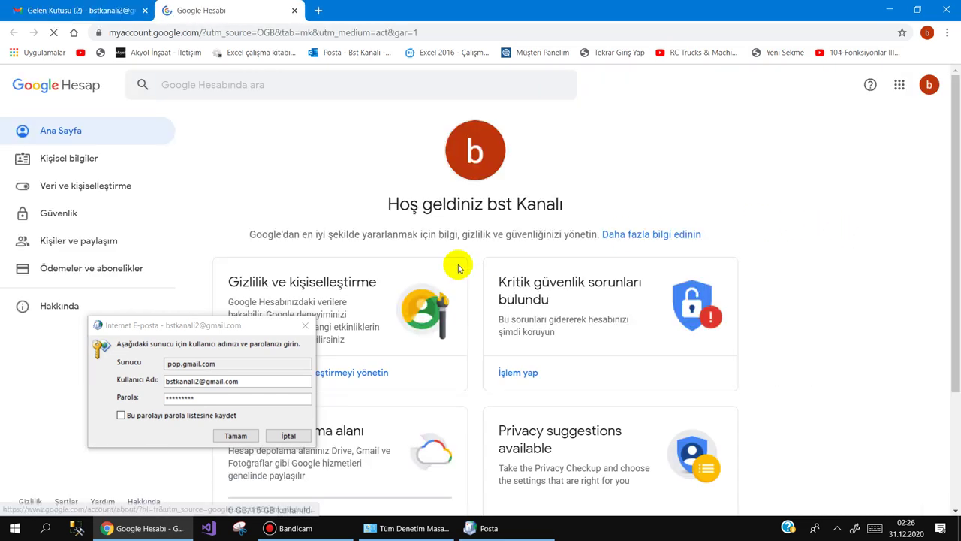
{"action": "left_click", "coordinate": [60, 214]}
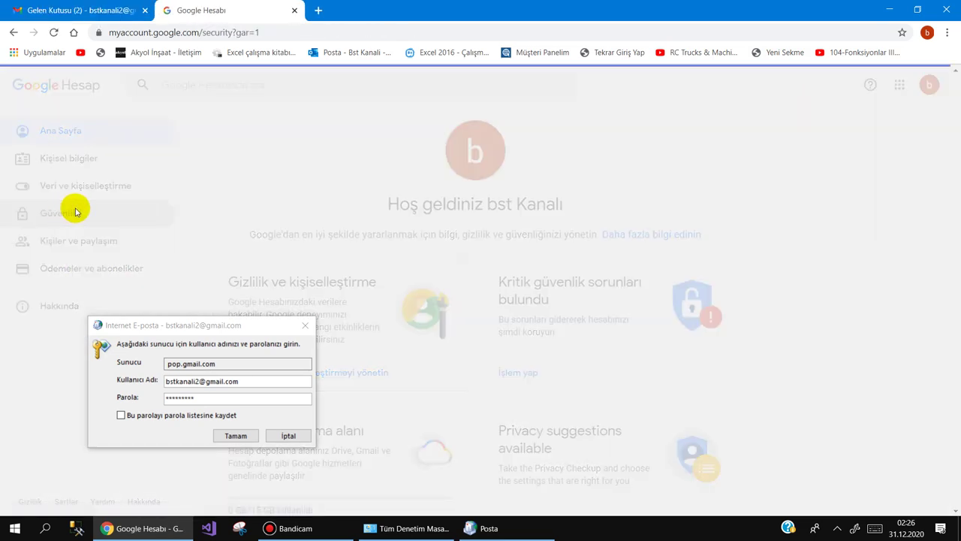
{"action": "scroll", "coordinate": [502, 293], "scroll_direction": "down", "scroll_amount": 5}
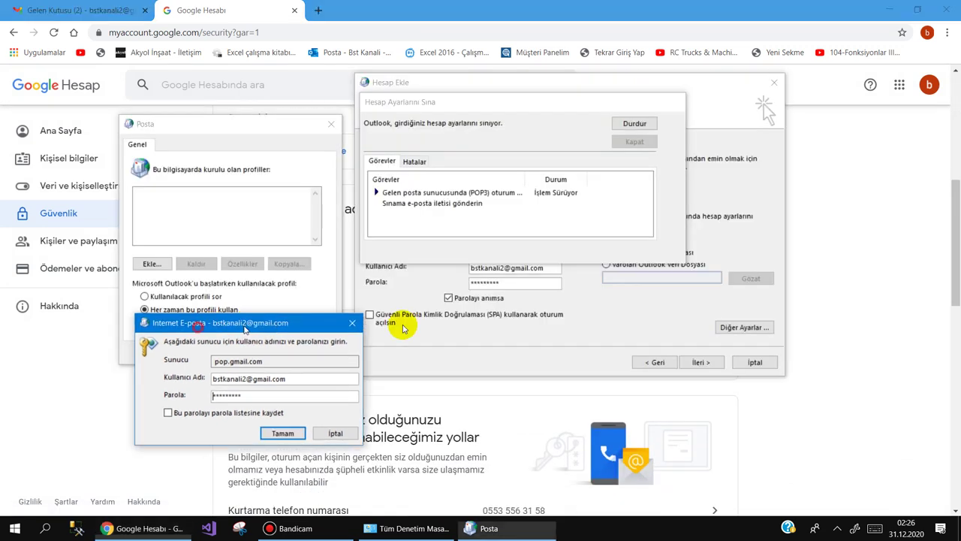
{"action": "left_click_drag", "start_coordinate": [188, 325], "coordinate": [737, 295]}
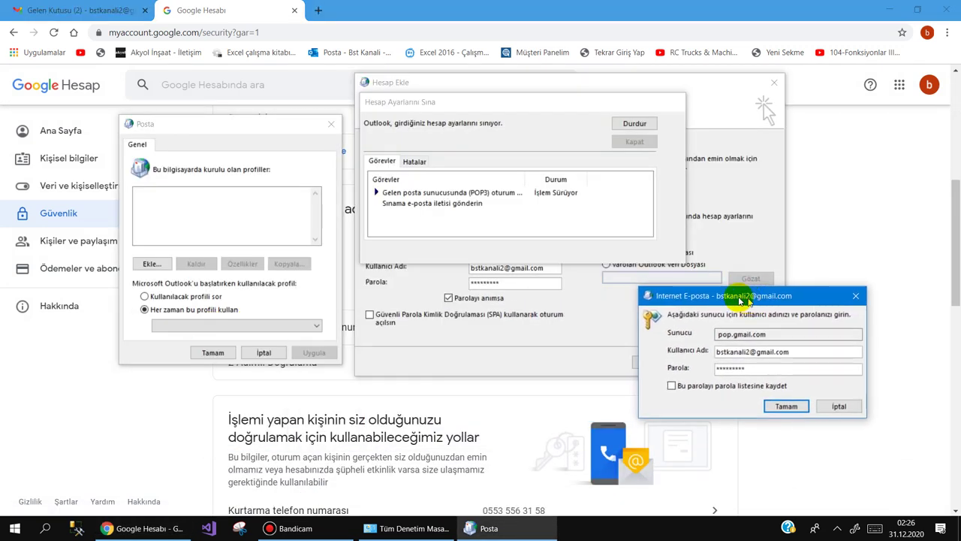
Cancel the incoming and outgoing password prompts and close the failed test results.
{"action": "left_click", "coordinate": [889, 216]}
{"action": "scroll", "coordinate": [890, 225], "scroll_direction": "down", "scroll_amount": 2}
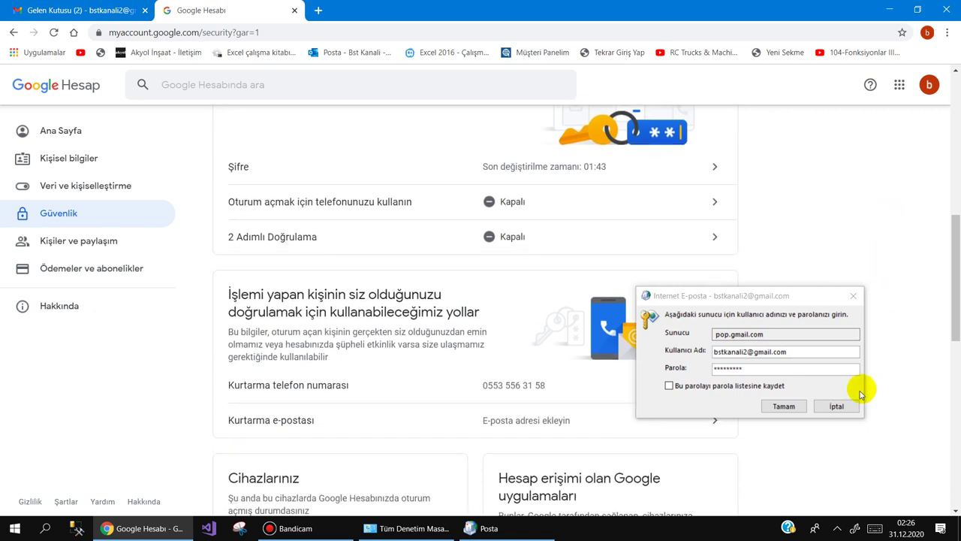
{"action": "left_click", "coordinate": [839, 404]}
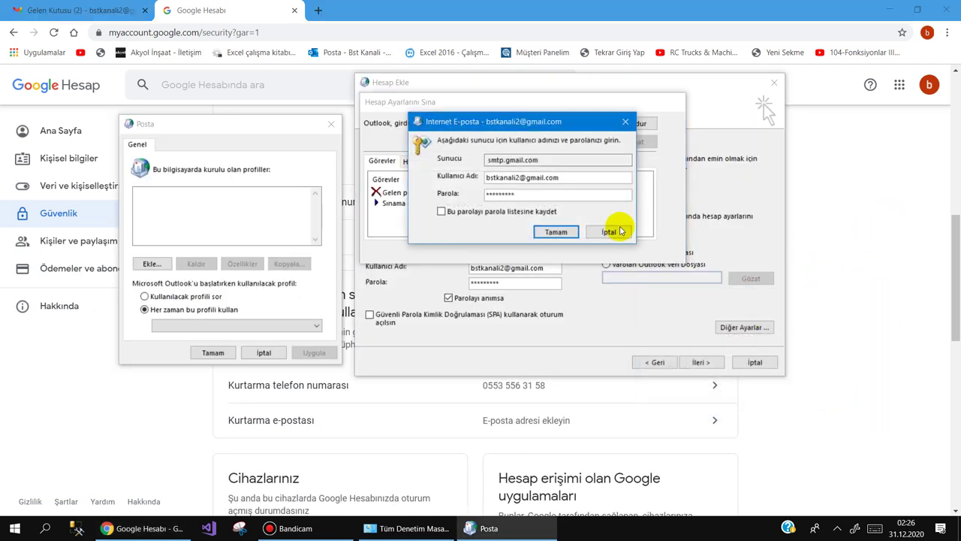
{"action": "left_click", "coordinate": [608, 224]}
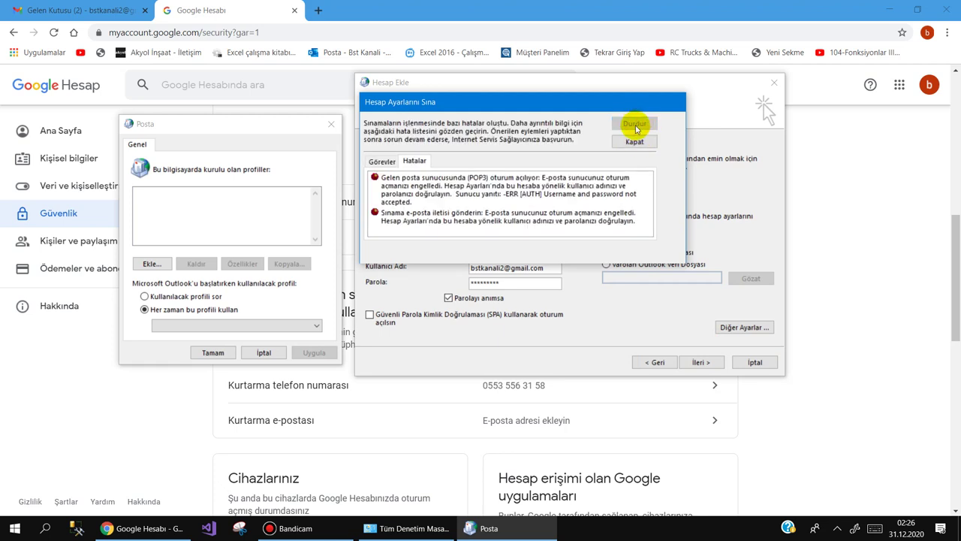
{"action": "left_click", "coordinate": [644, 143]}
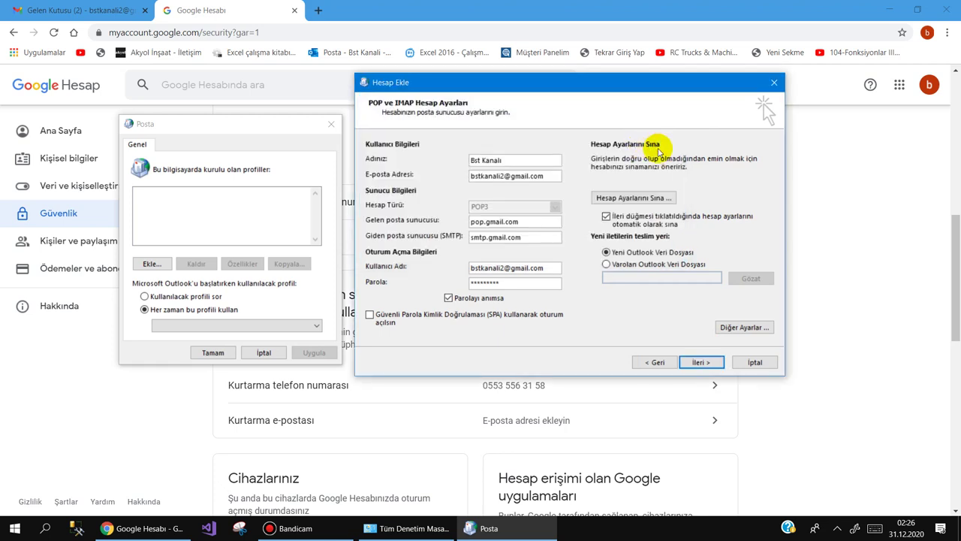
{"action": "left_click", "coordinate": [908, 268]}
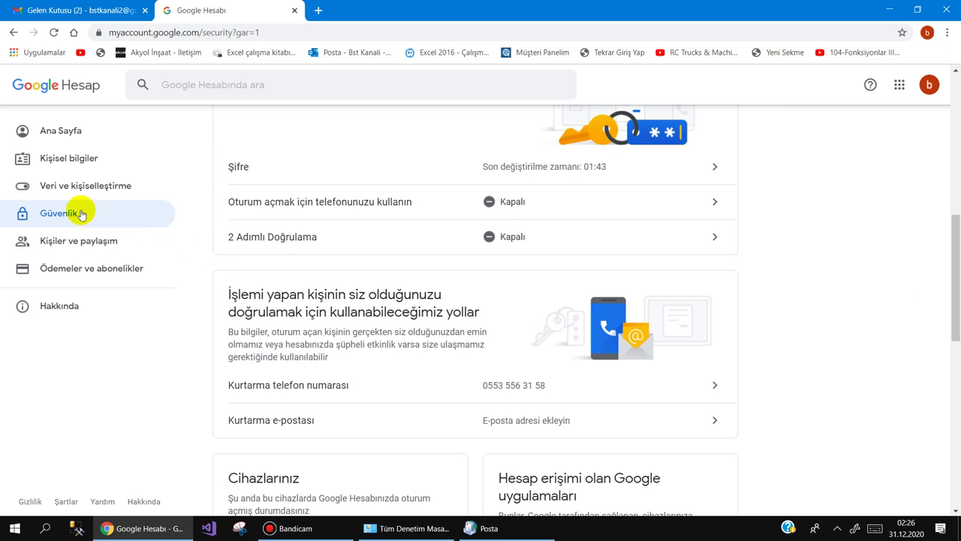
Switch Google's less secure app access (Daha az güvenli uygulama erişimi) to AÇIK.
{"action": "scroll", "coordinate": [504, 347], "scroll_direction": "down", "scroll_amount": 3}
{"action": "scroll", "coordinate": [450, 346], "scroll_direction": "down", "scroll_amount": 1}
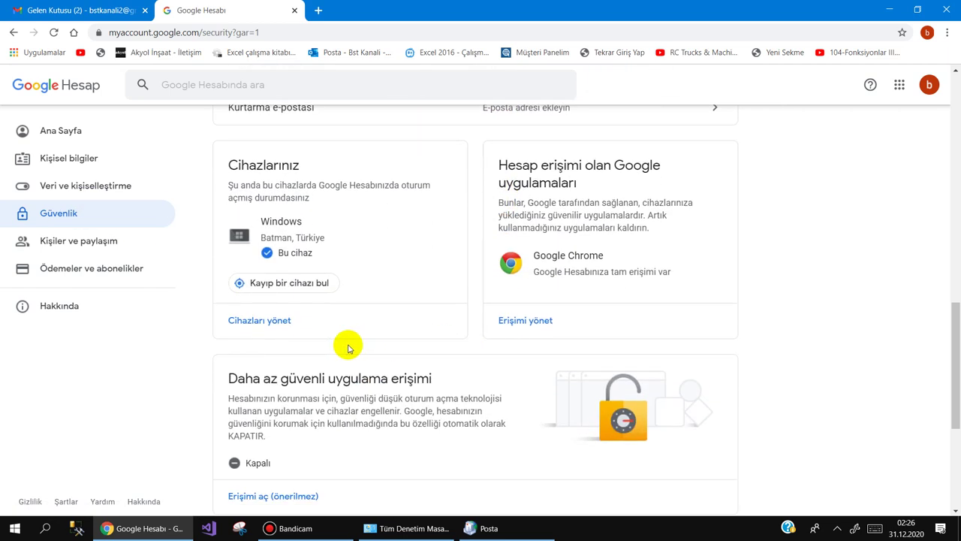
{"action": "scroll", "coordinate": [360, 339], "scroll_direction": "down", "scroll_amount": 2}
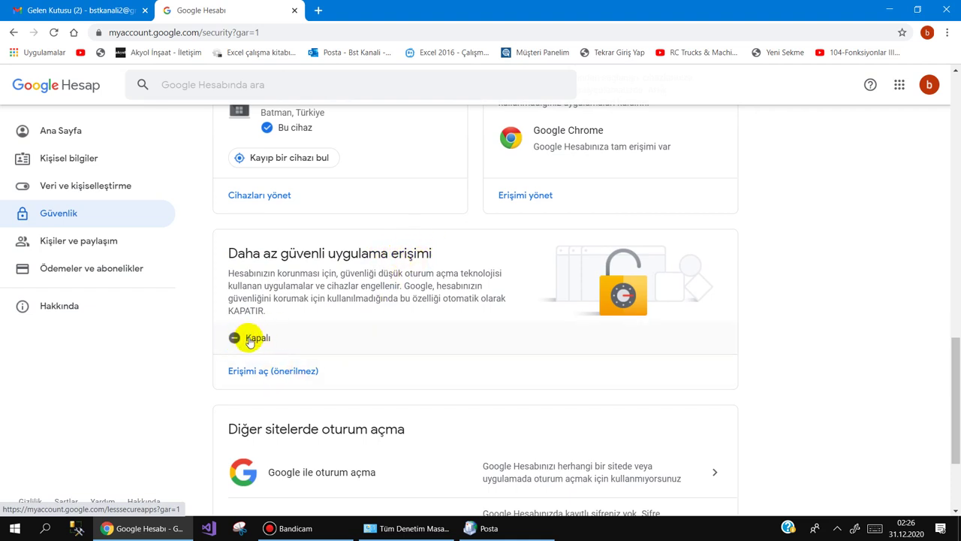
{"action": "left_click", "coordinate": [258, 375]}
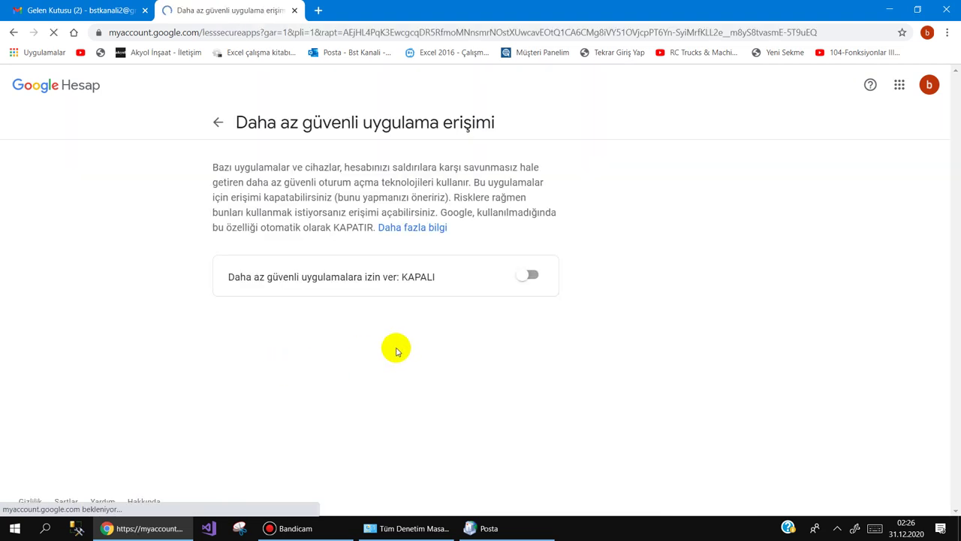
{"action": "left_click", "coordinate": [524, 277]}
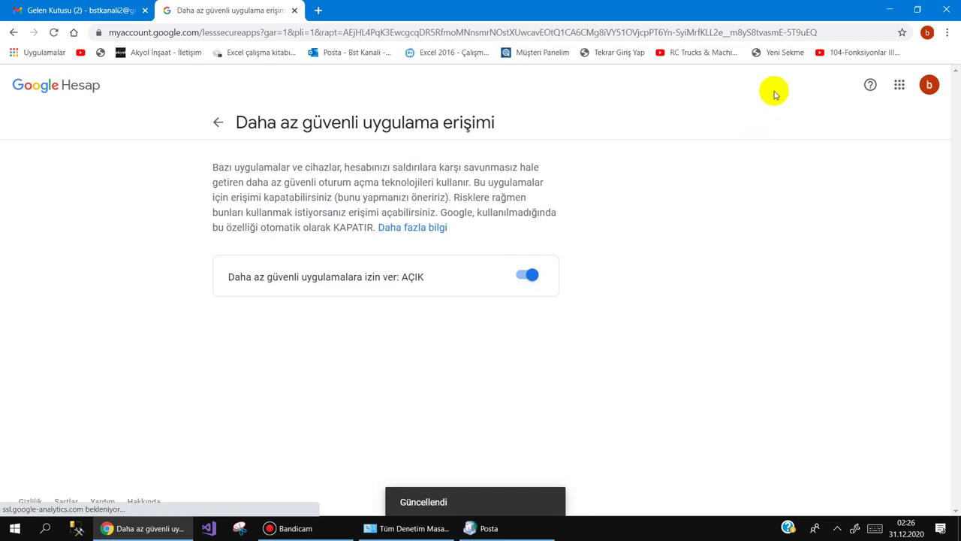
Close Chrome, rerun the account test successfully, and finish adding the account.
{"action": "left_click", "coordinate": [944, 11]}
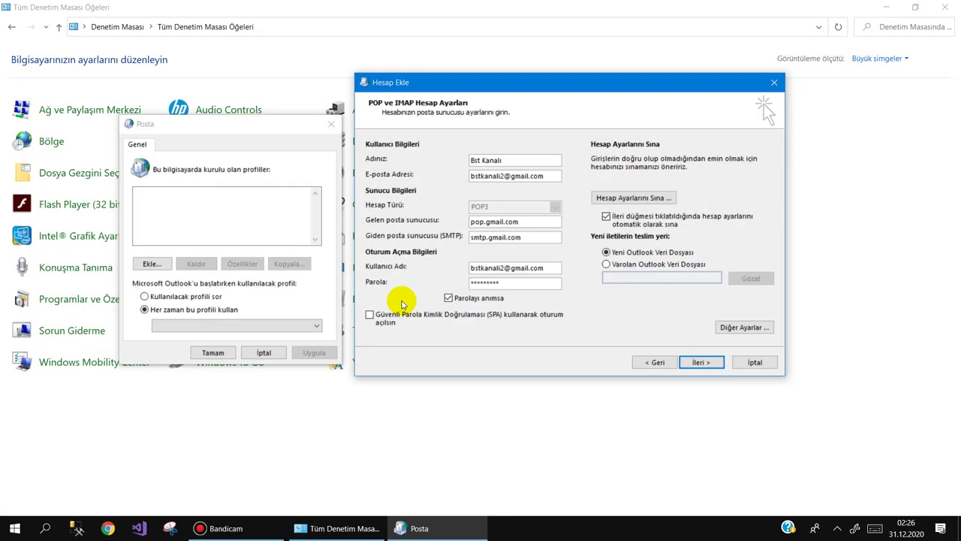
{"action": "left_click", "coordinate": [699, 363]}
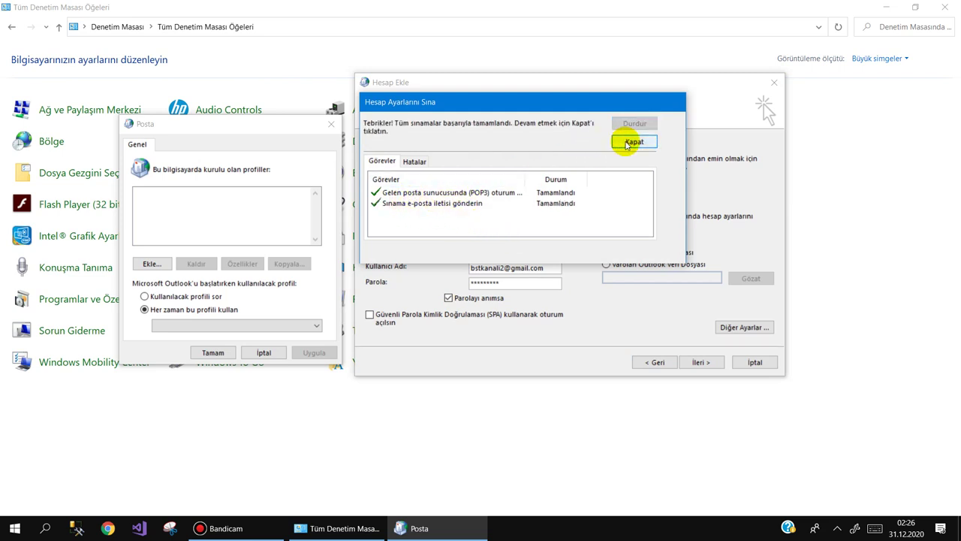
{"action": "left_click", "coordinate": [631, 142]}
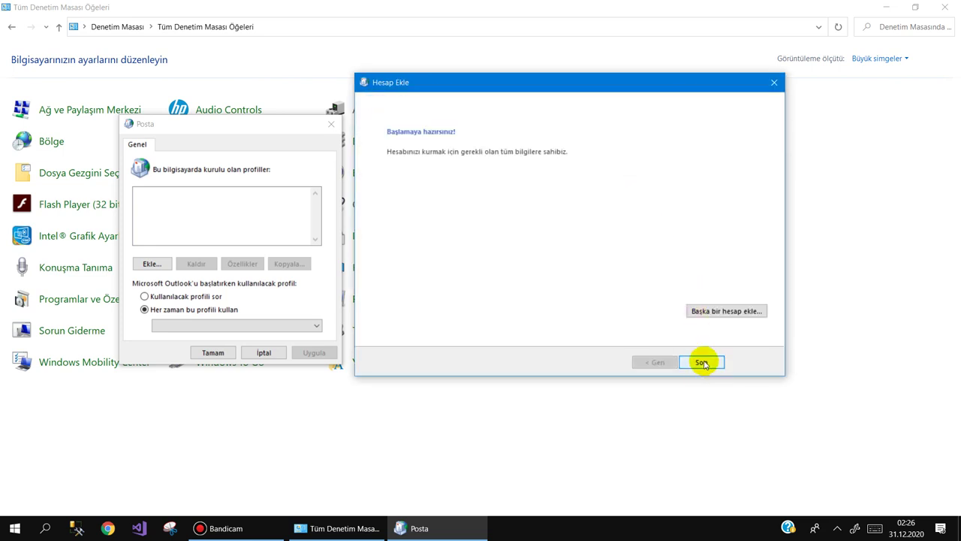
{"action": "left_click", "coordinate": [702, 363]}
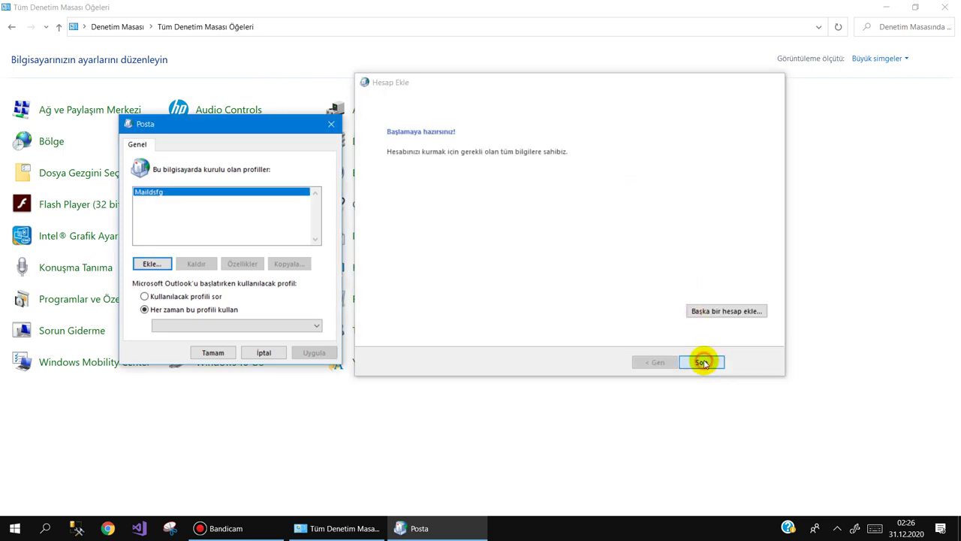
Set Mail to ask which profile to use, save, and close Control Panel.
{"action": "left_click", "coordinate": [169, 297]}
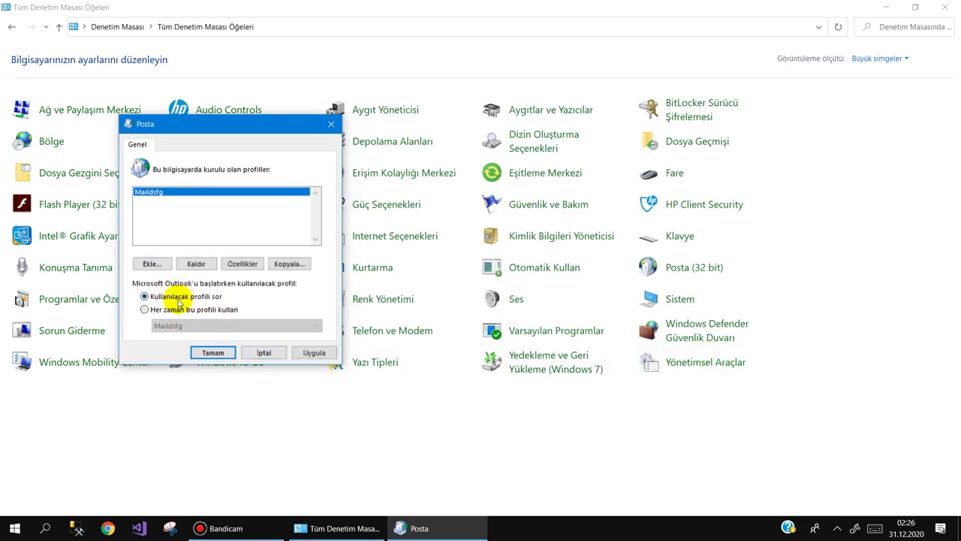
{"action": "left_click", "coordinate": [201, 353]}
{"action": "left_click", "coordinate": [945, 7]}
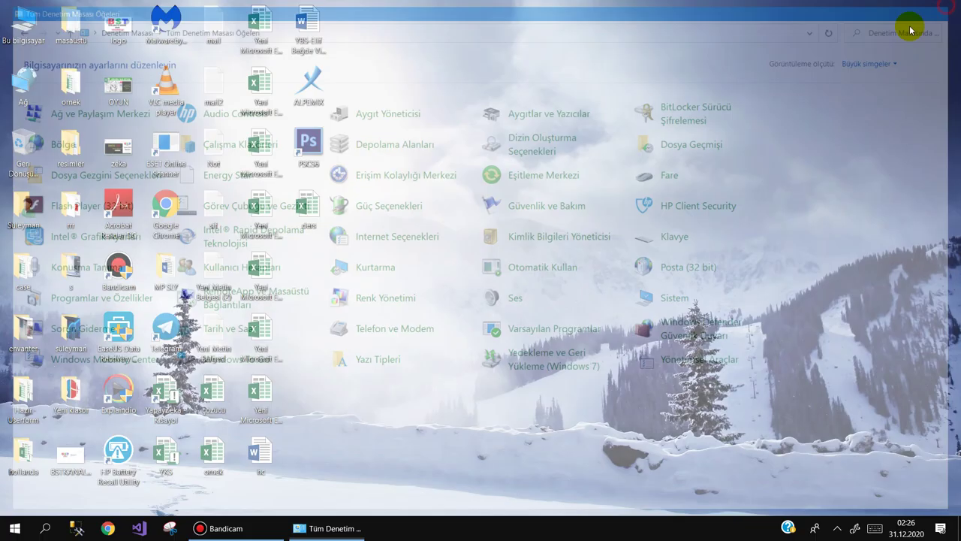
Launch Outlook 2013 from search, cancel the profile prompt and dismiss the resulting error.
{"action": "left_click", "coordinate": [45, 528]}
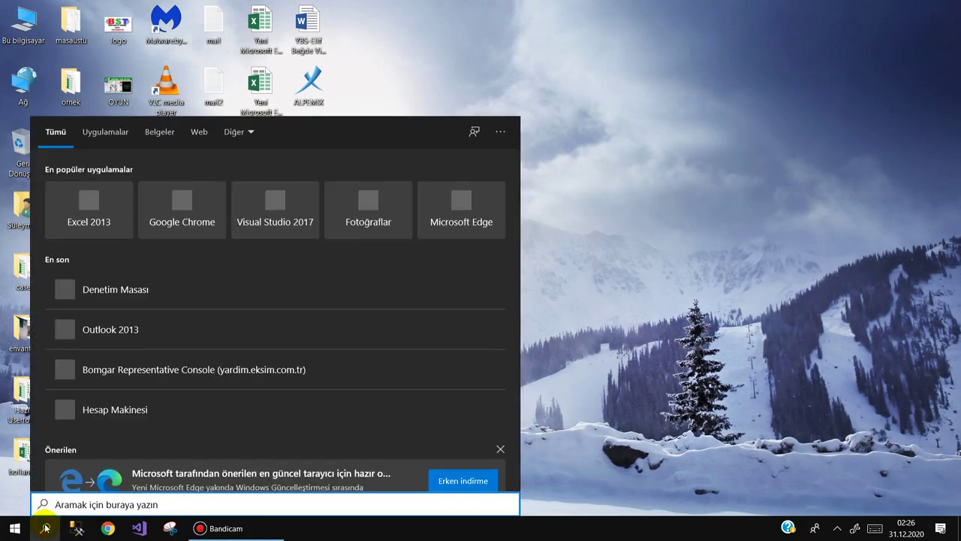
{"action": "type", "text": "o"}
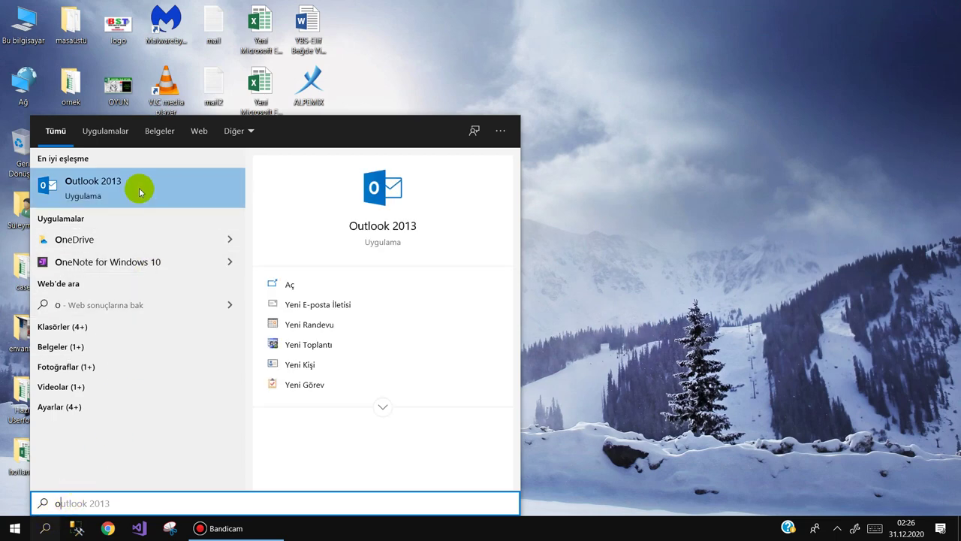
{"action": "left_click", "coordinate": [139, 192]}
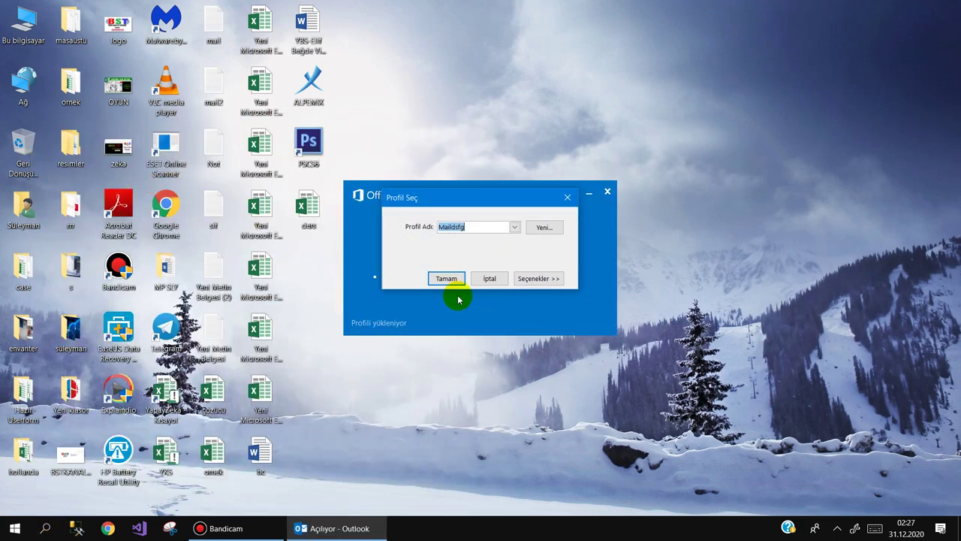
{"action": "left_click", "coordinate": [445, 276]}
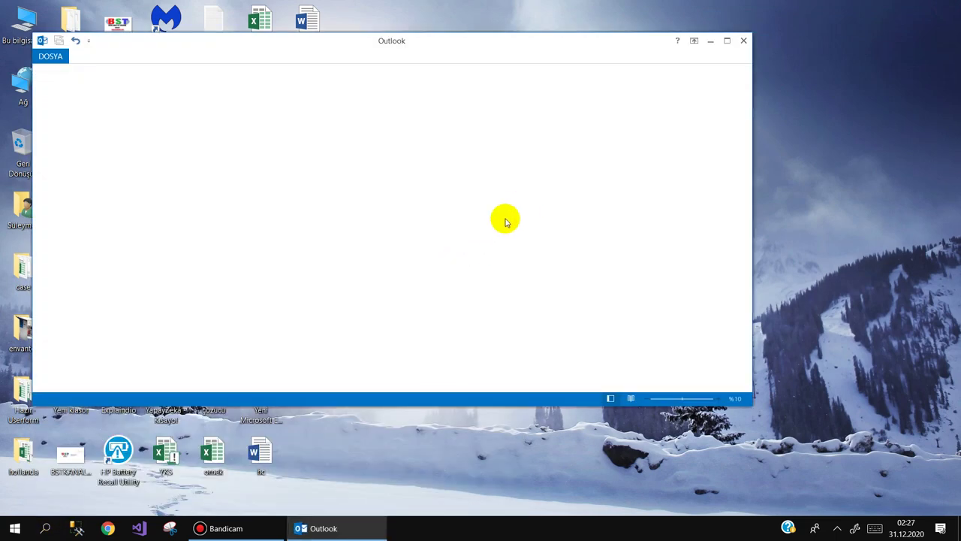
{"action": "left_click", "coordinate": [338, 527]}
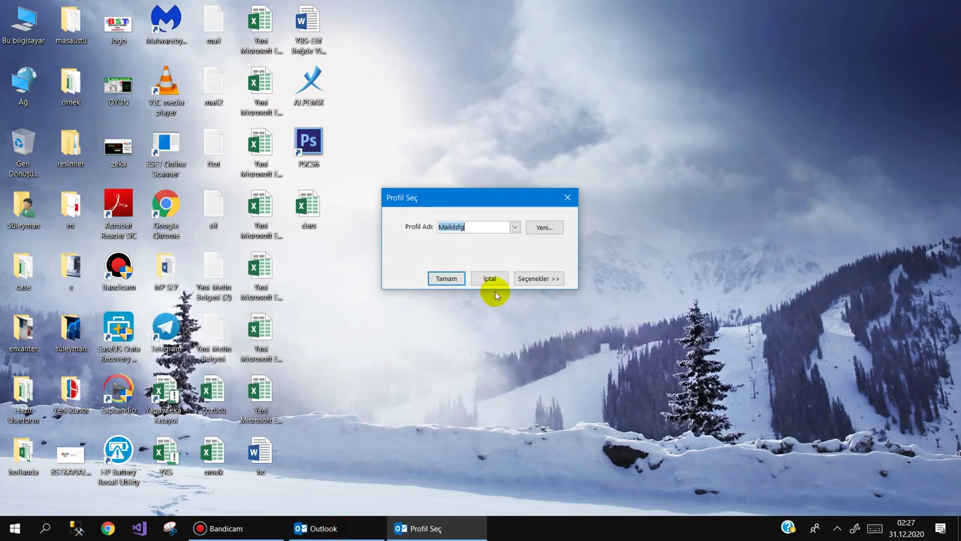
{"action": "left_click", "coordinate": [449, 276]}
{"action": "left_click", "coordinate": [573, 308]}
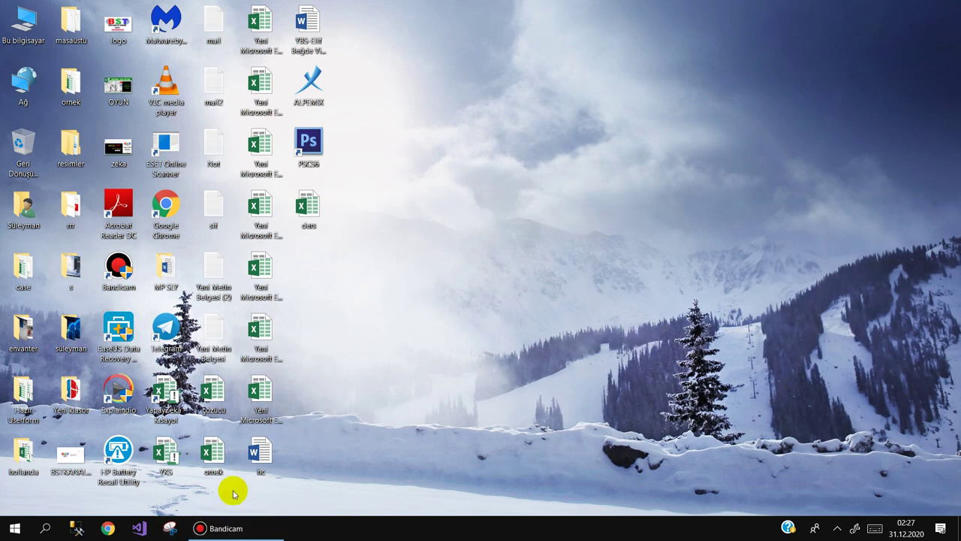
Relaunch Outlook 2013 with the Maildsfg profile, maximize it on the empty inbox, then close it.
{"action": "left_click", "coordinate": [45, 528]}
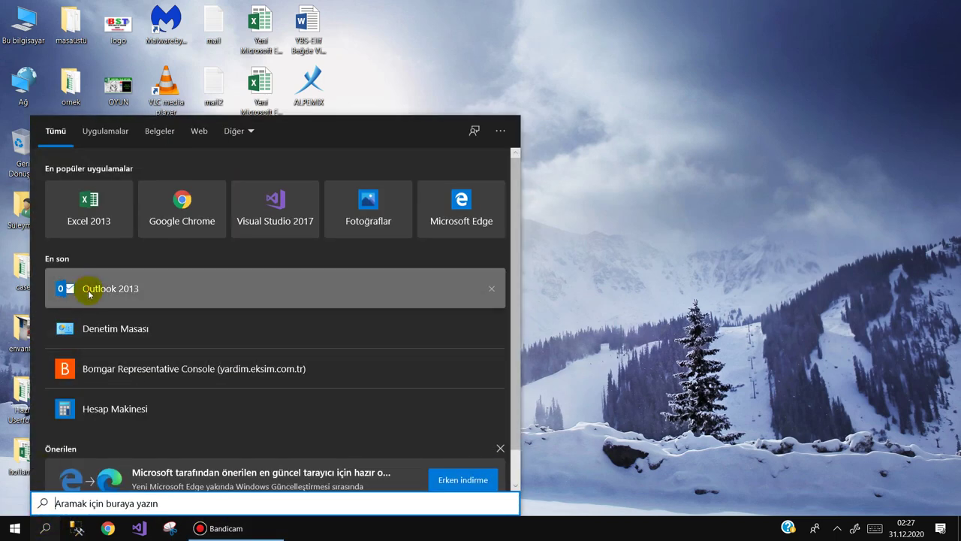
{"action": "left_click", "coordinate": [93, 288]}
{"action": "left_click", "coordinate": [443, 278]}
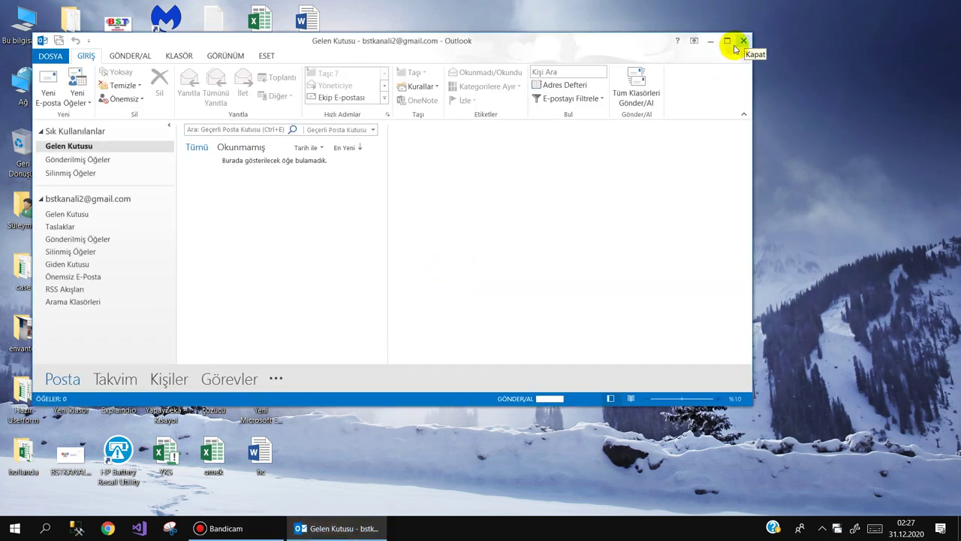
{"action": "left_click", "coordinate": [727, 40]}
{"action": "left_click", "coordinate": [954, 6]}
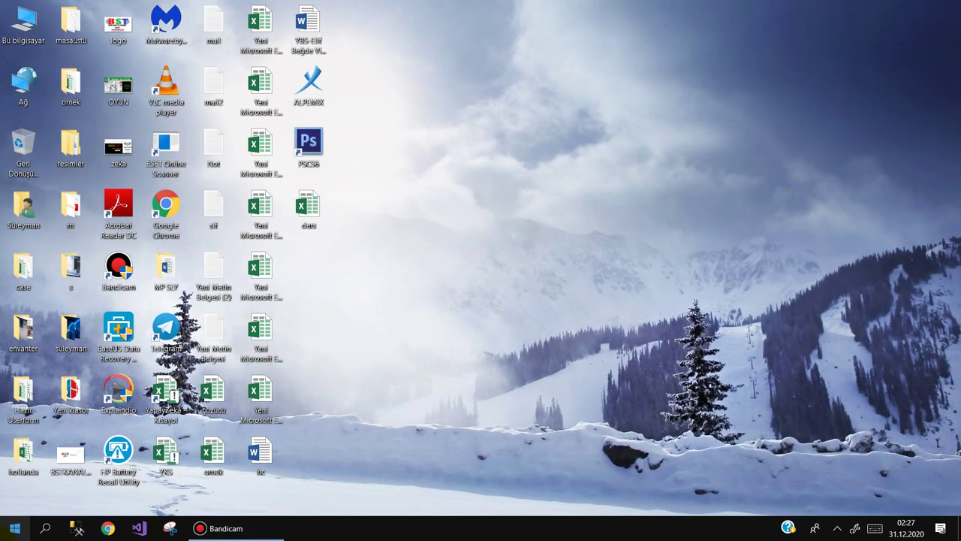
Start Outlook in safe mode via outlook.exe /safe with the default profile, then minimize and restore it.
{"action": "left_click", "coordinate": [47, 523]}
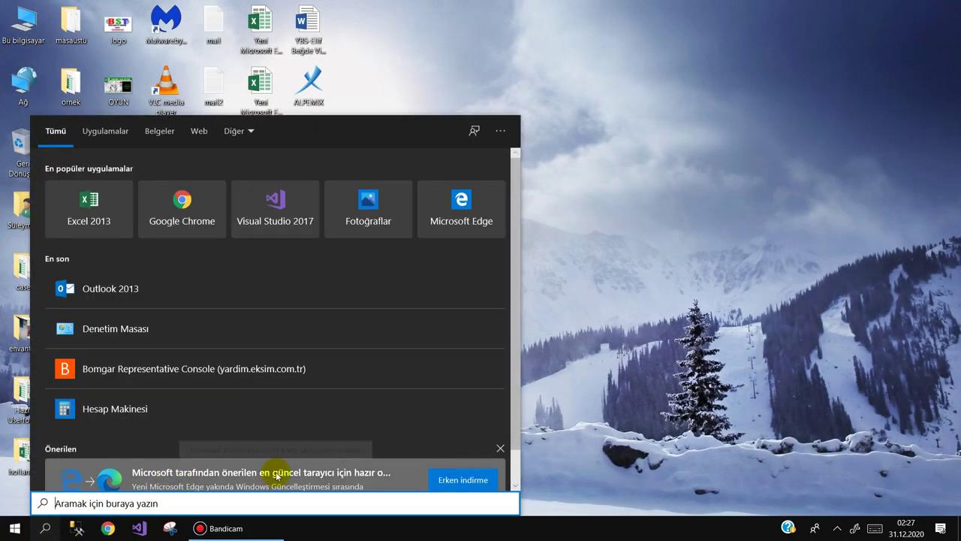
{"action": "type", "text": "outlook"}
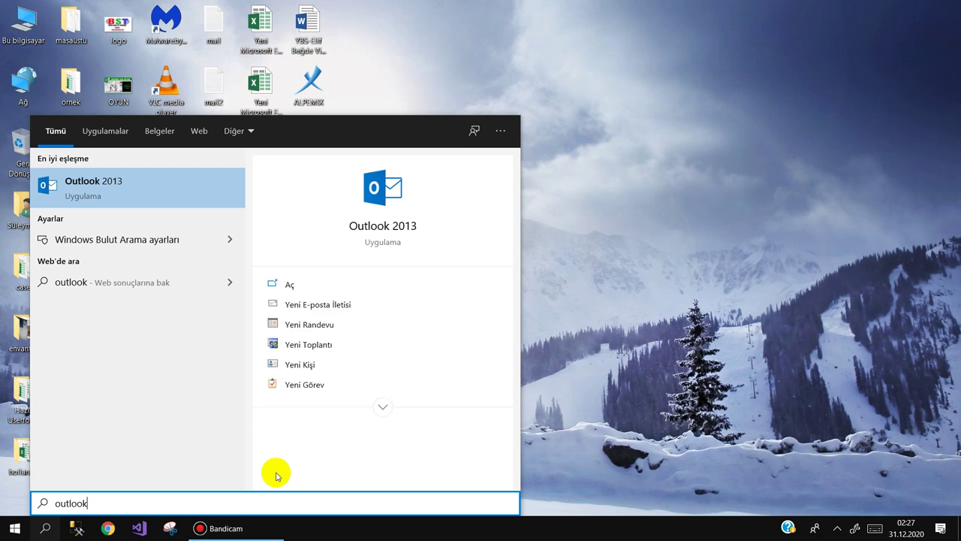
{"action": "type", "text": ".exe /safe"}
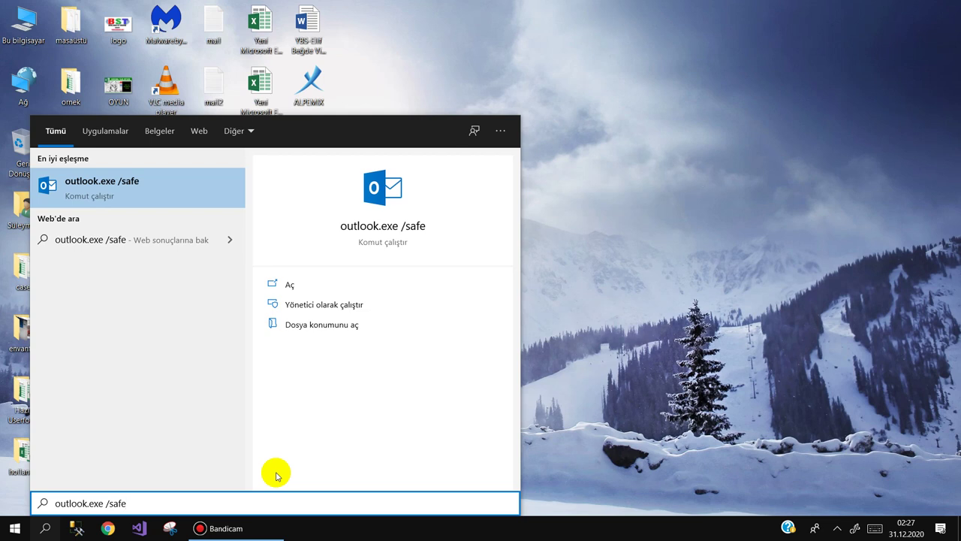
{"action": "key", "text": "Return"}
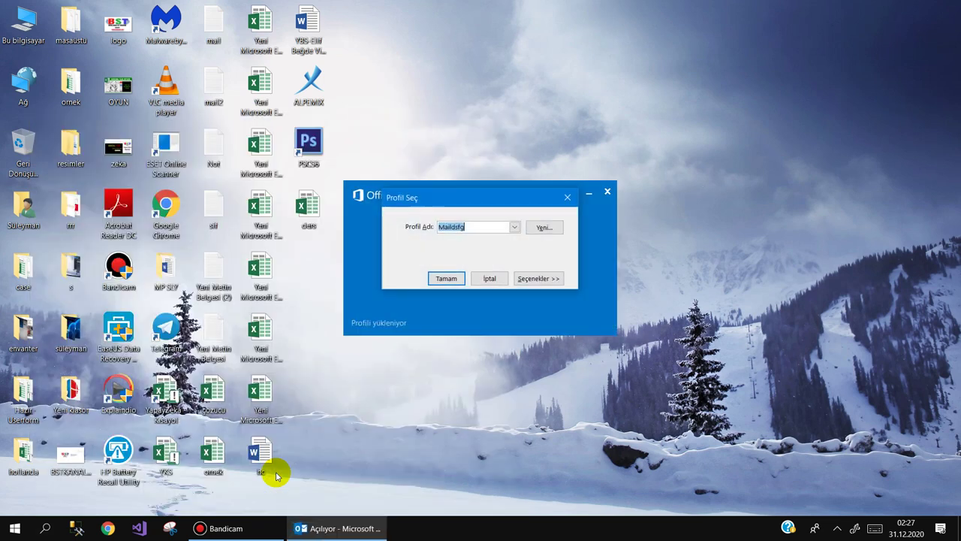
{"action": "left_click", "coordinate": [443, 277]}
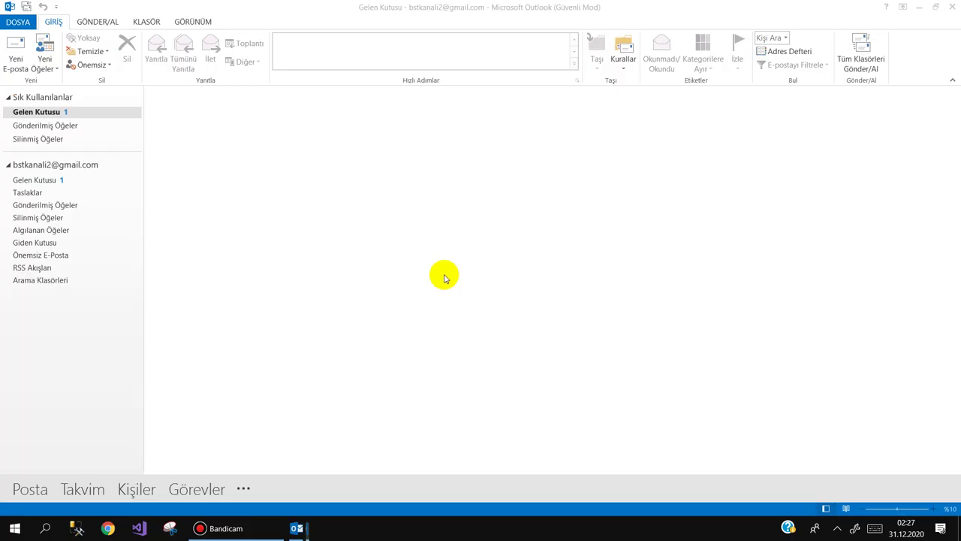
{"action": "left_click", "coordinate": [920, 7]}
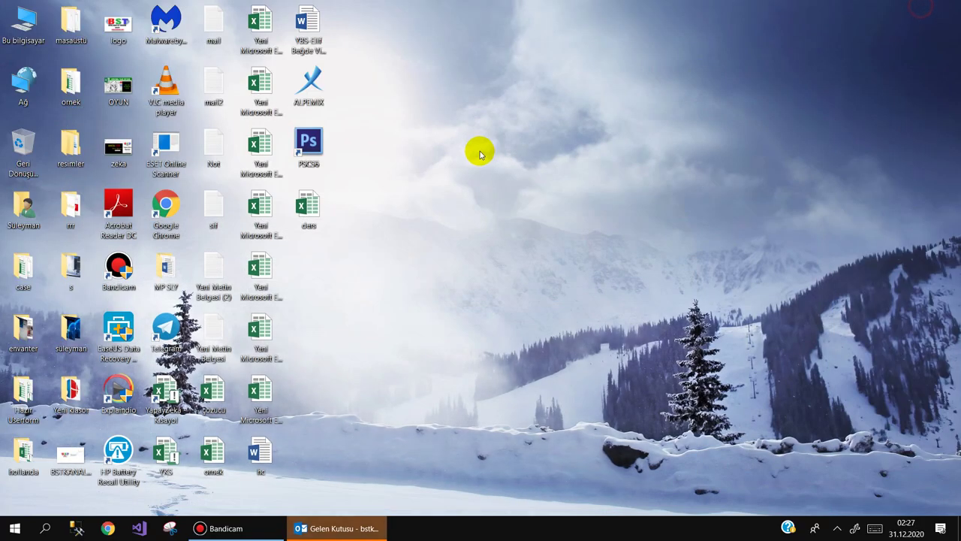
{"action": "left_click", "coordinate": [337, 528]}
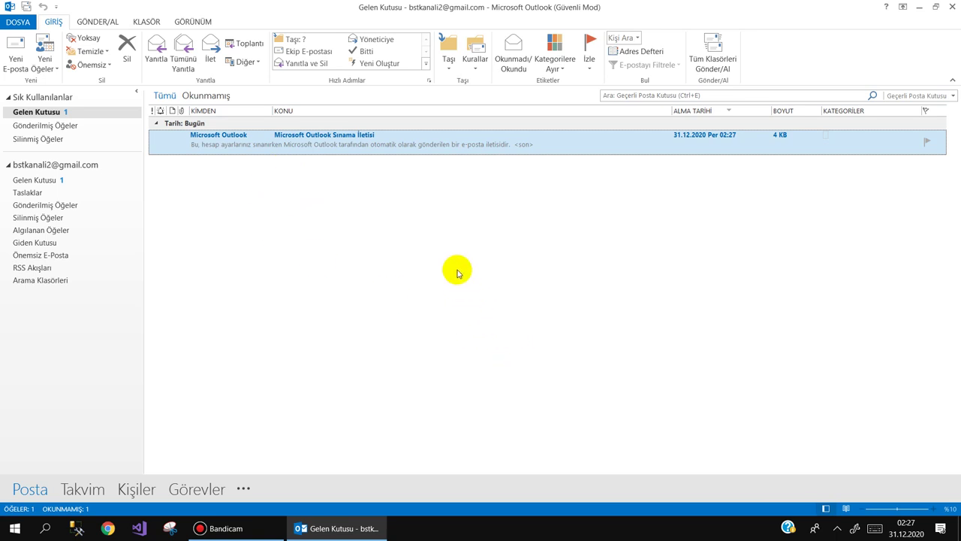
Dock the reading pane on the right, widen the message list, and show the Gmail account's Outlook Bugün page.
{"action": "left_click", "coordinate": [193, 22]}
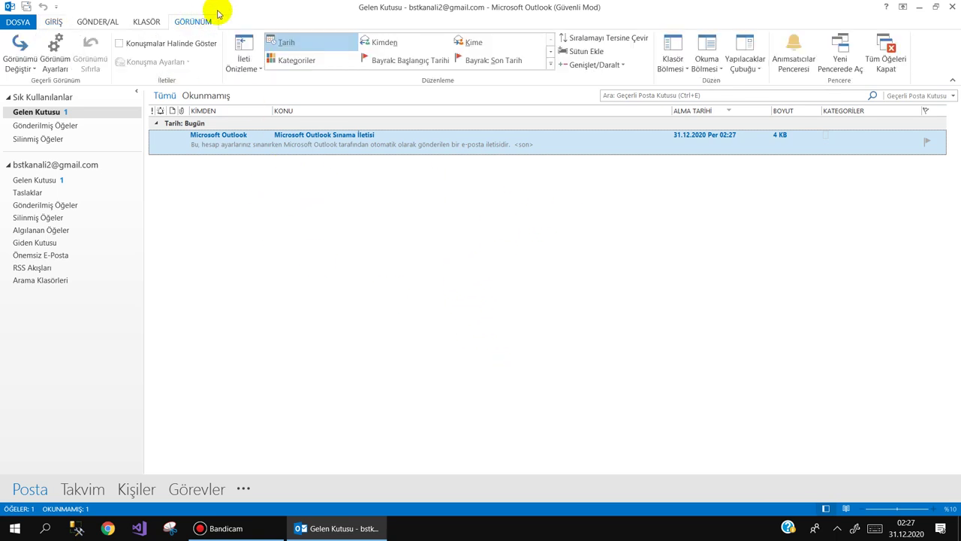
{"action": "left_click", "coordinate": [712, 60]}
{"action": "left_click", "coordinate": [707, 83]}
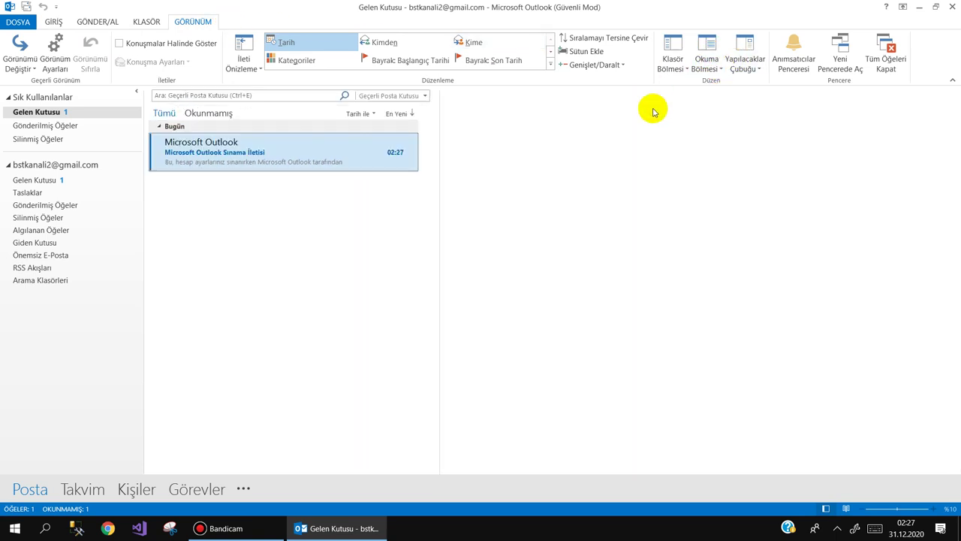
{"action": "left_click_drag", "start_coordinate": [440, 221], "coordinate": [475, 221]}
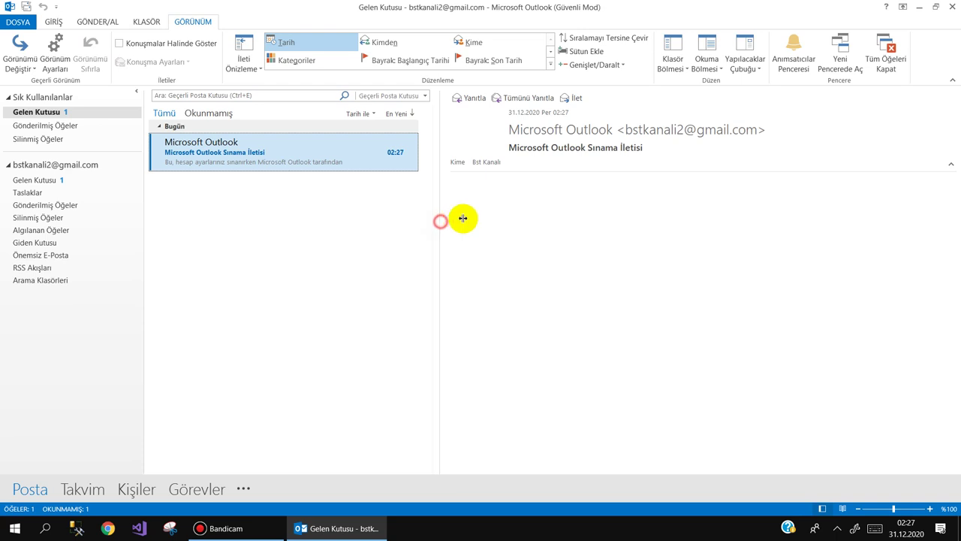
{"action": "left_click", "coordinate": [83, 165]}
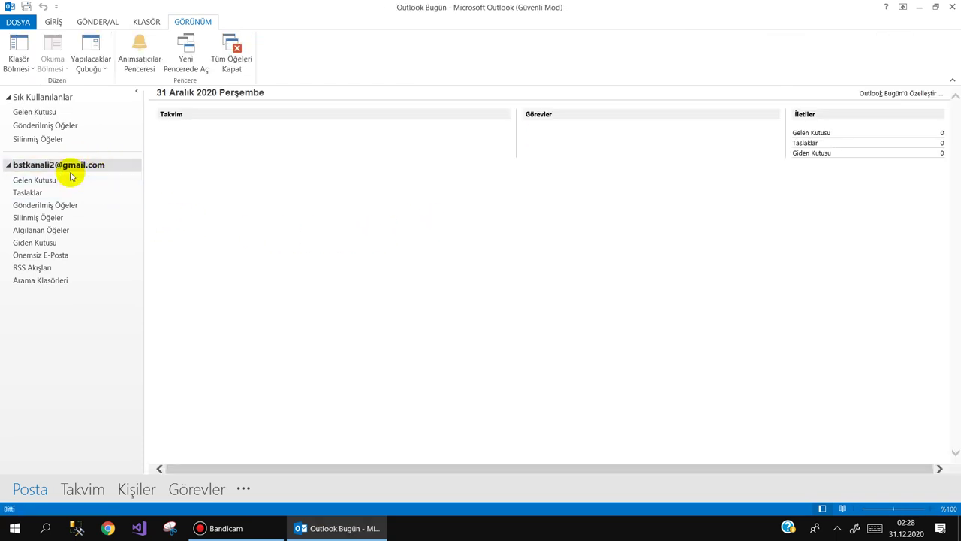
{"action": "left_click", "coordinate": [54, 23]}
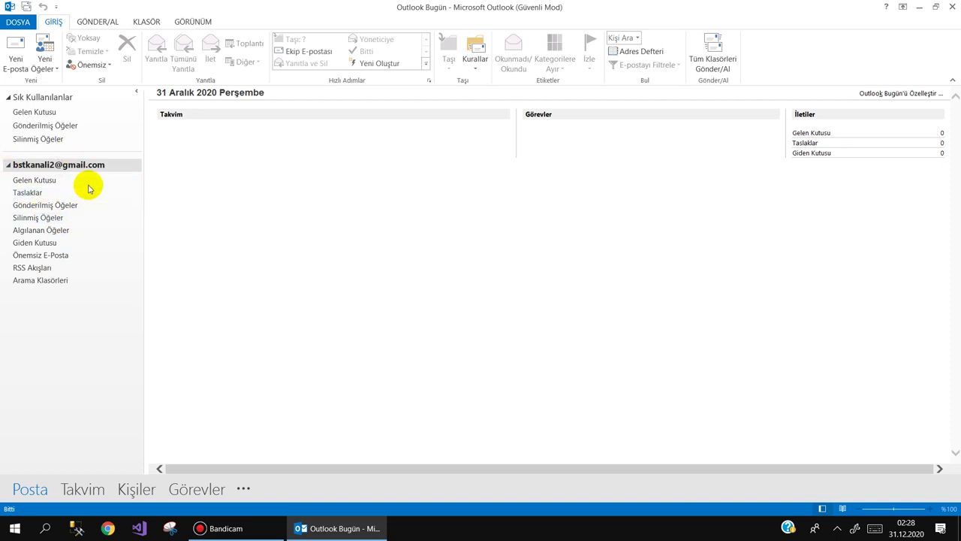
{"action": "left_click", "coordinate": [21, 21]}
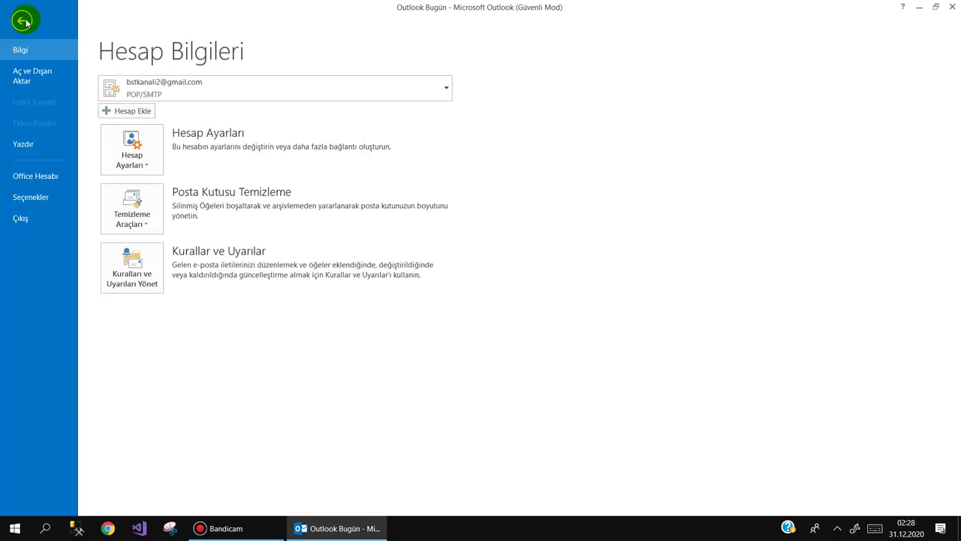
{"action": "left_click", "coordinate": [25, 21]}
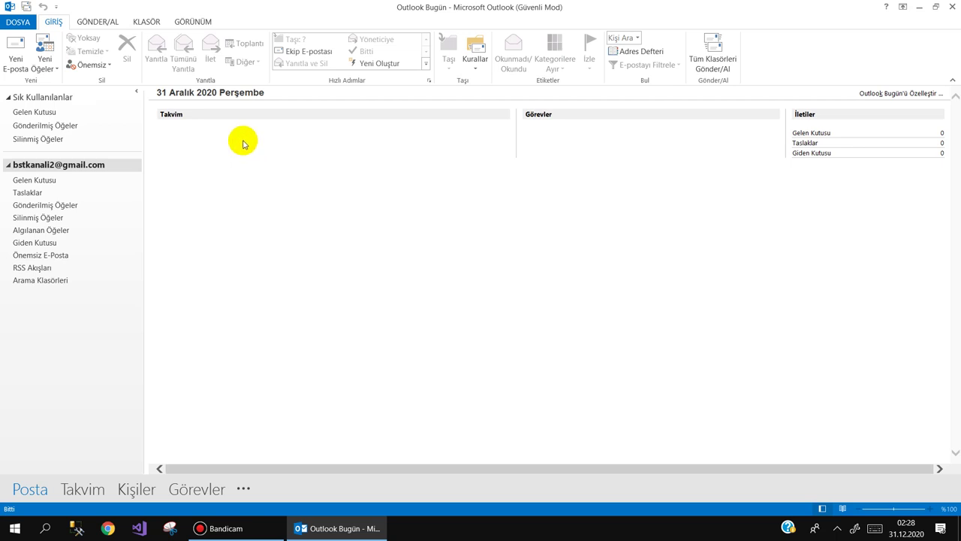
{"action": "left_click", "coordinate": [193, 21]}
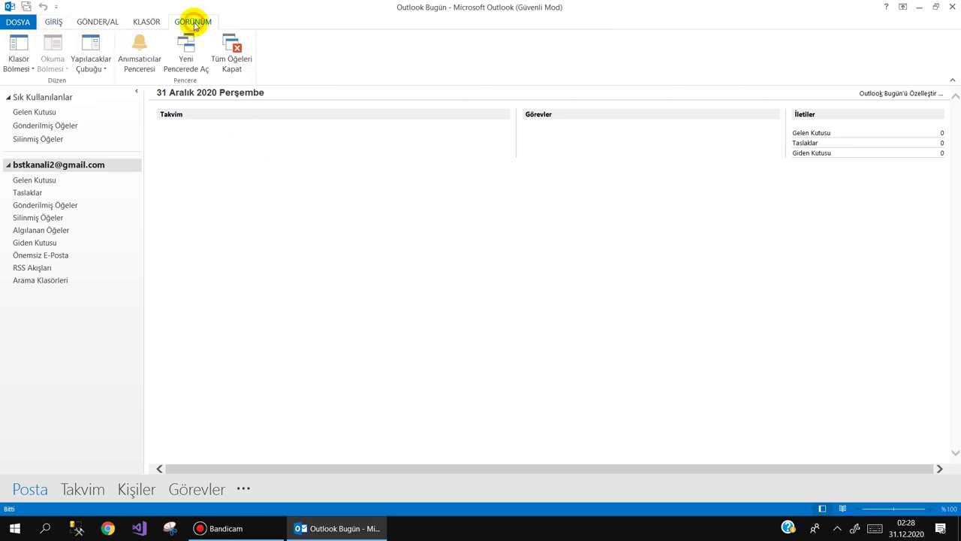
{"action": "left_click", "coordinate": [55, 21]}
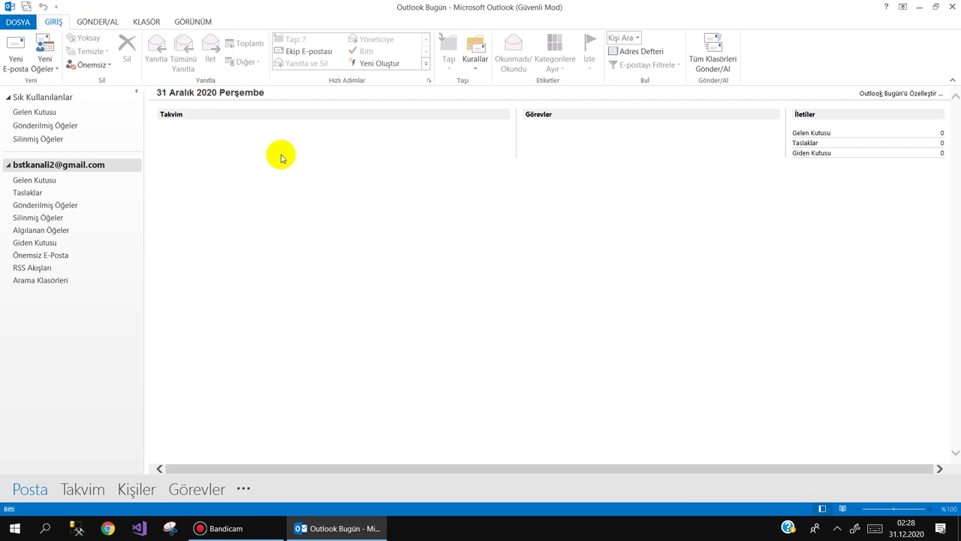
{"action": "left_click", "coordinate": [191, 22]}
{"action": "left_click", "coordinate": [53, 19]}
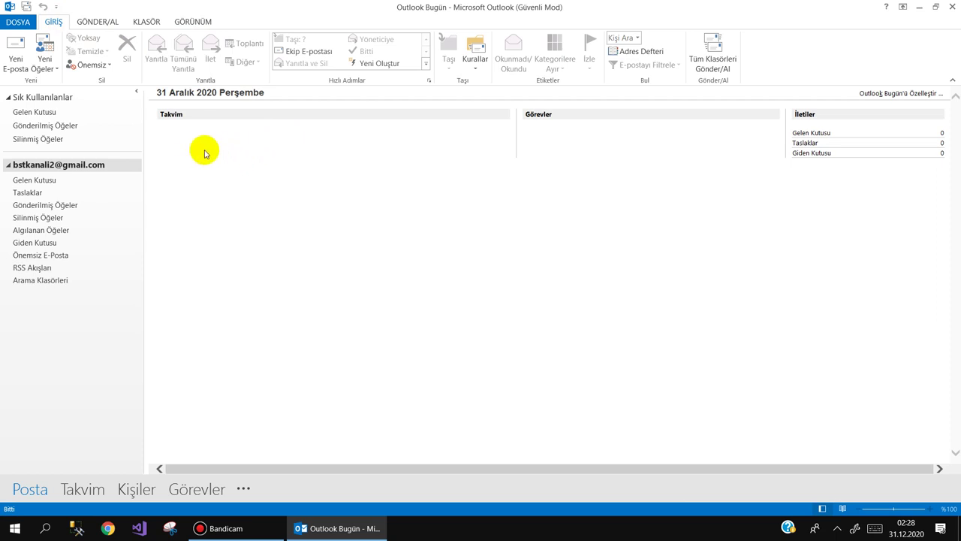
{"action": "left_click", "coordinate": [193, 19]}
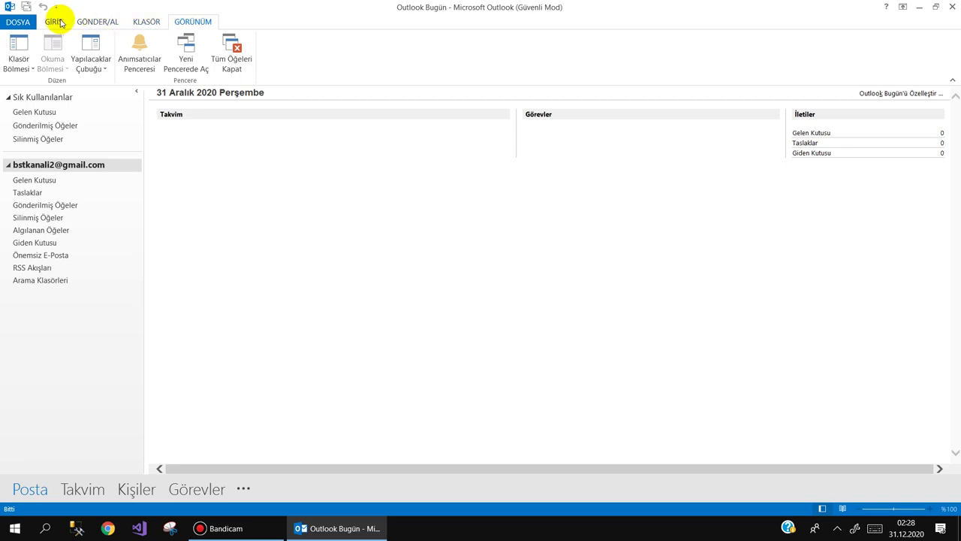
{"action": "left_click", "coordinate": [54, 22]}
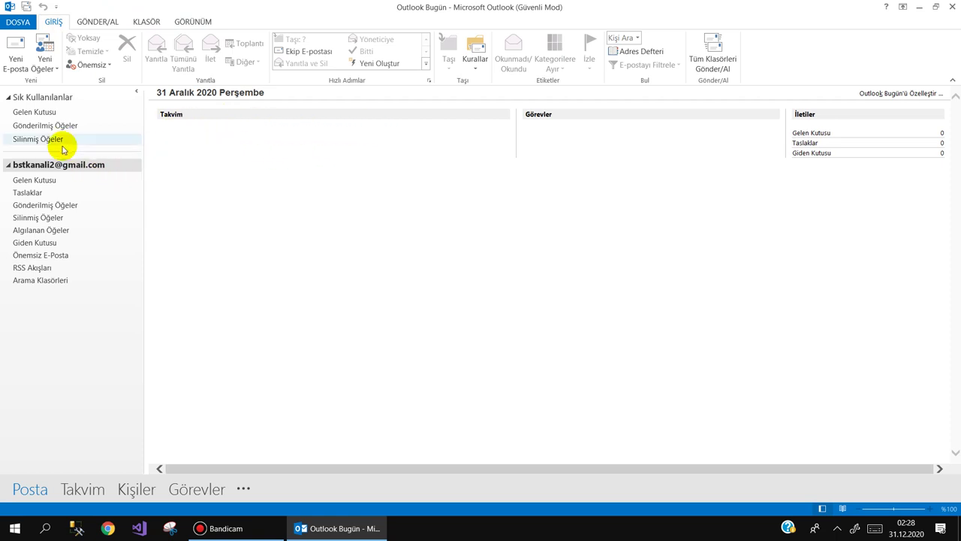
Show the Gmail Gelen Kutusu with the Outlook test message, then bring Bandicam forward.
{"action": "left_click", "coordinate": [47, 180]}
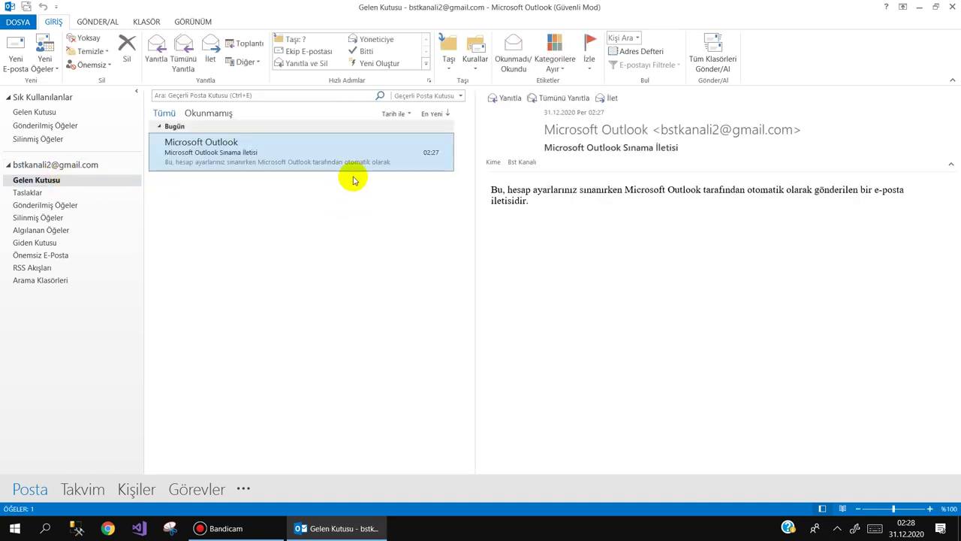
{"action": "left_click", "coordinate": [225, 528]}
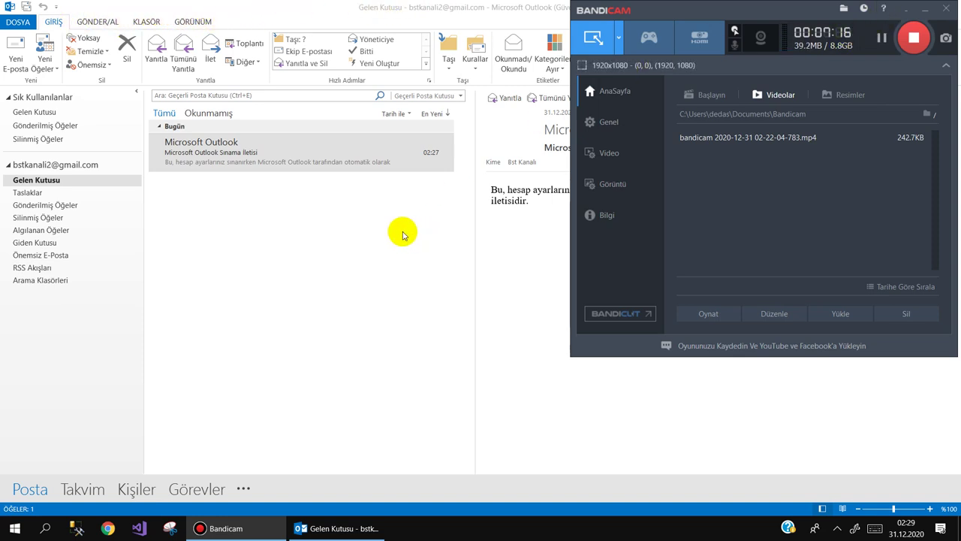
Minimize Bandicam and Outlook, restore Bandicam and move its window to the top screen edge.
{"action": "left_click", "coordinate": [928, 9]}
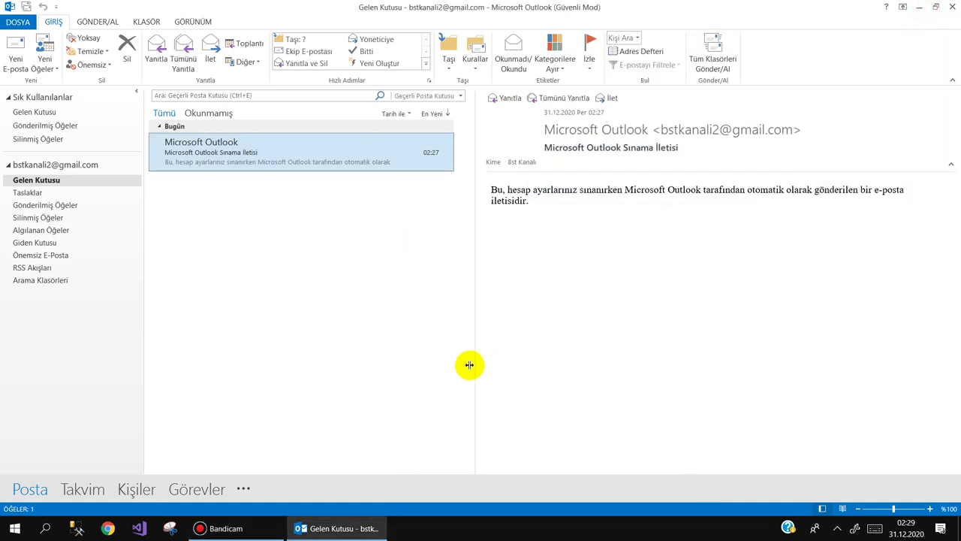
{"action": "left_click", "coordinate": [322, 535]}
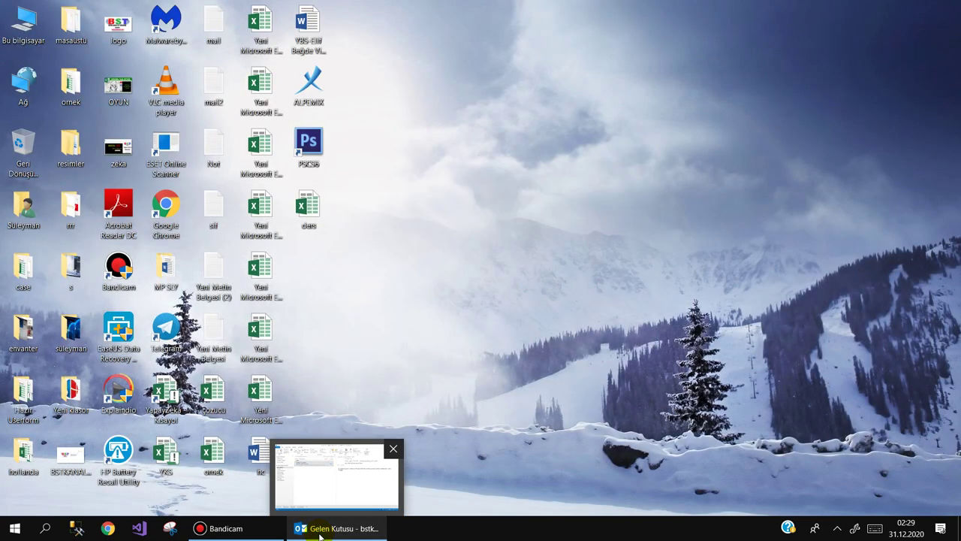
{"action": "left_click", "coordinate": [223, 528]}
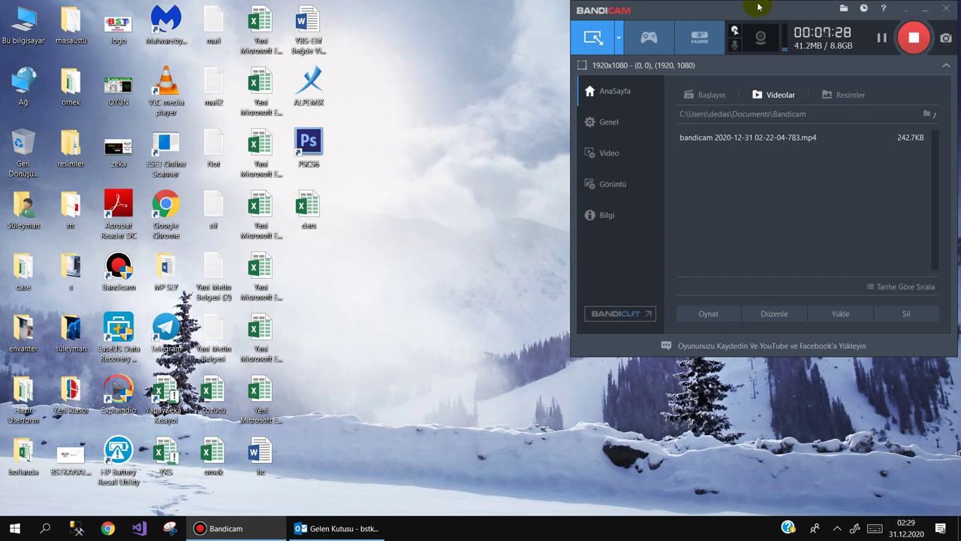
{"action": "mouse_move", "coordinate": [763, 11]}
{"action": "left_mouse_down"}
{"action": "mouse_move", "coordinate": [767, 43]}
{"action": "mouse_move", "coordinate": [772, 17]}
{"action": "left_mouse_up"}
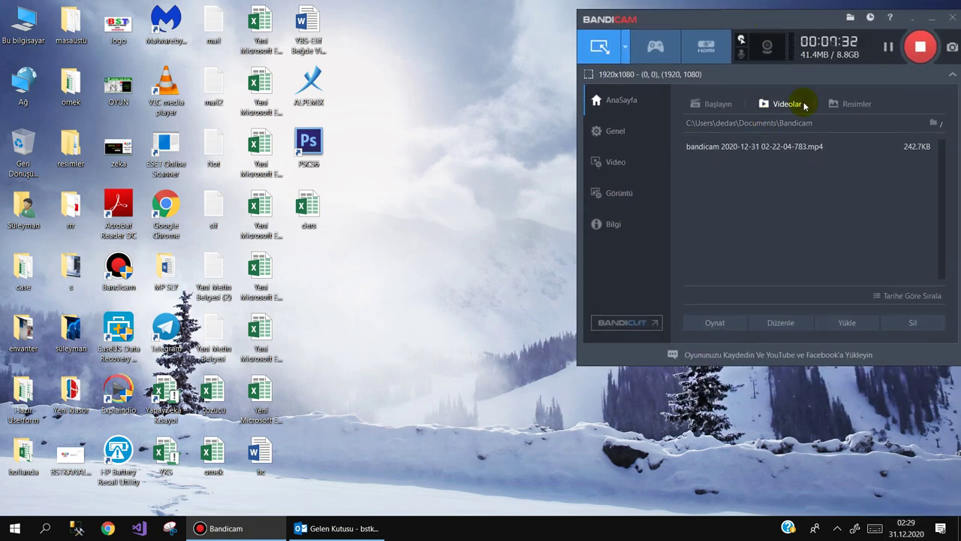
{"action": "left_click_drag", "start_coordinate": [787, 21], "coordinate": [787, 12]}
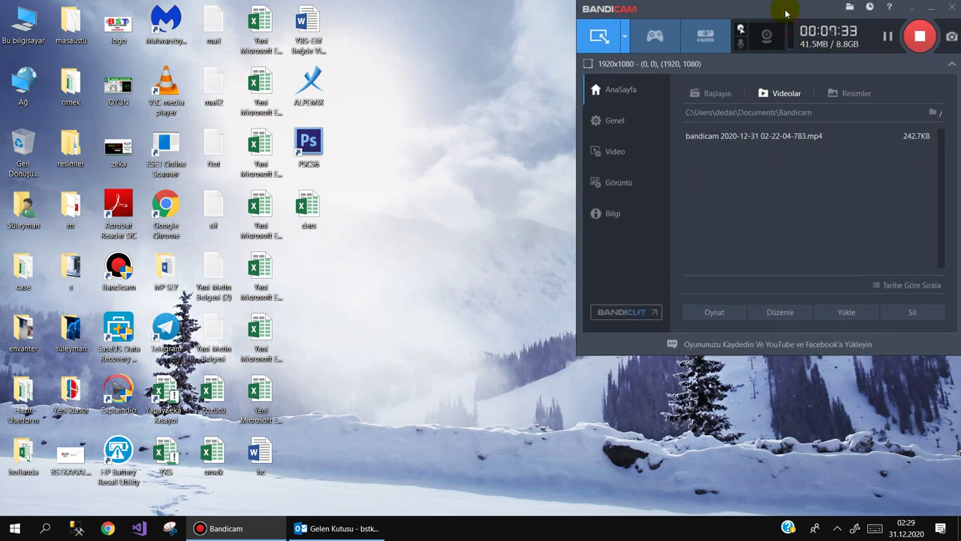